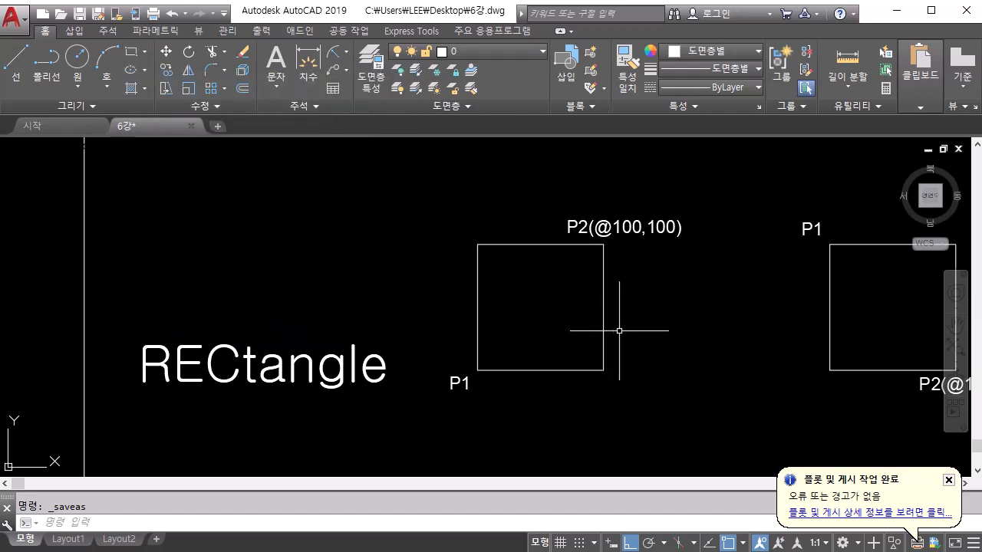
pyautogui.moveTo(641, 348); pyautogui.dragTo(618, 350, button='middle')
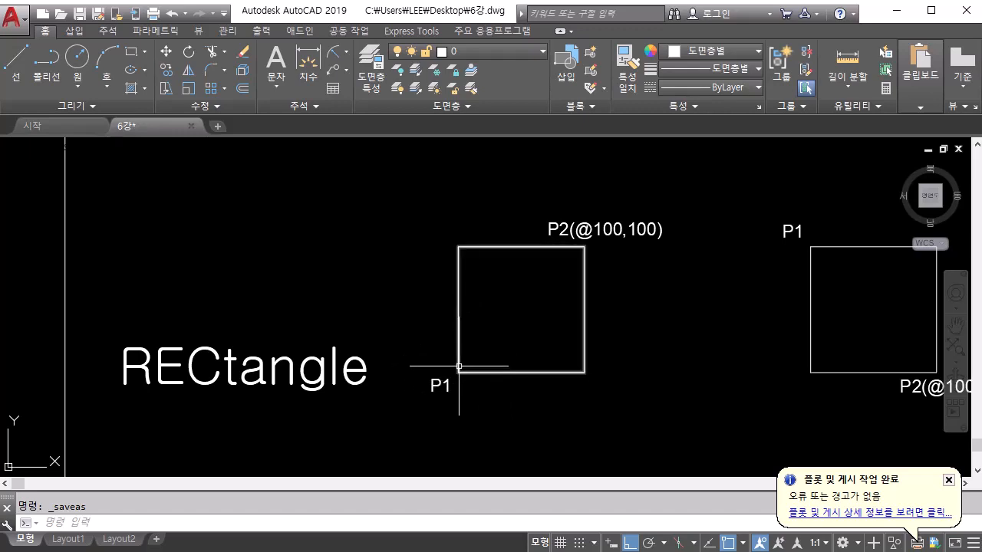
pyautogui.moveTo(458, 371)
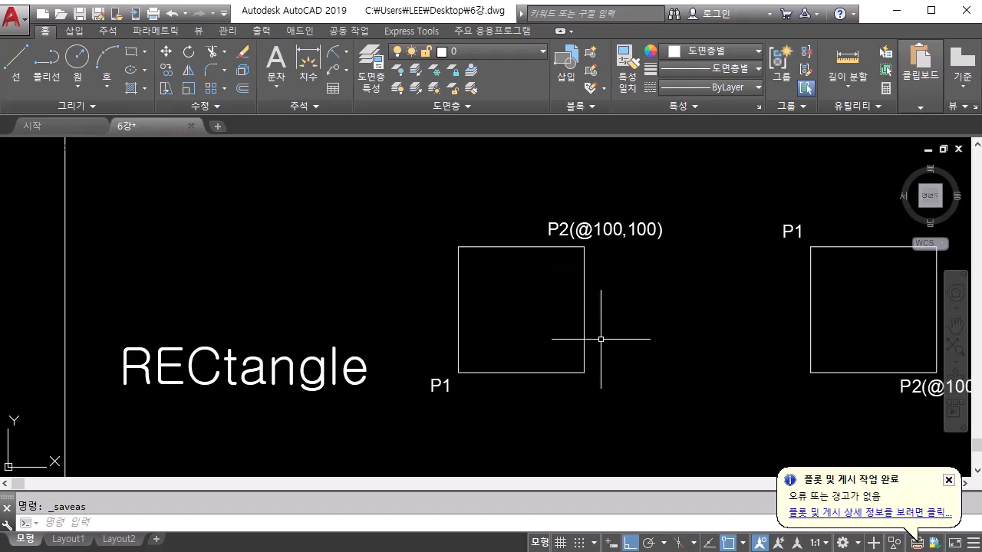
pyautogui.moveTo(608, 332); pyautogui.dragTo(597, 389, button='middle')
pyautogui.scroll(-2, 596, 389)
pyautogui.moveTo(574, 343); pyautogui.dragTo(537, 367, button='middle')
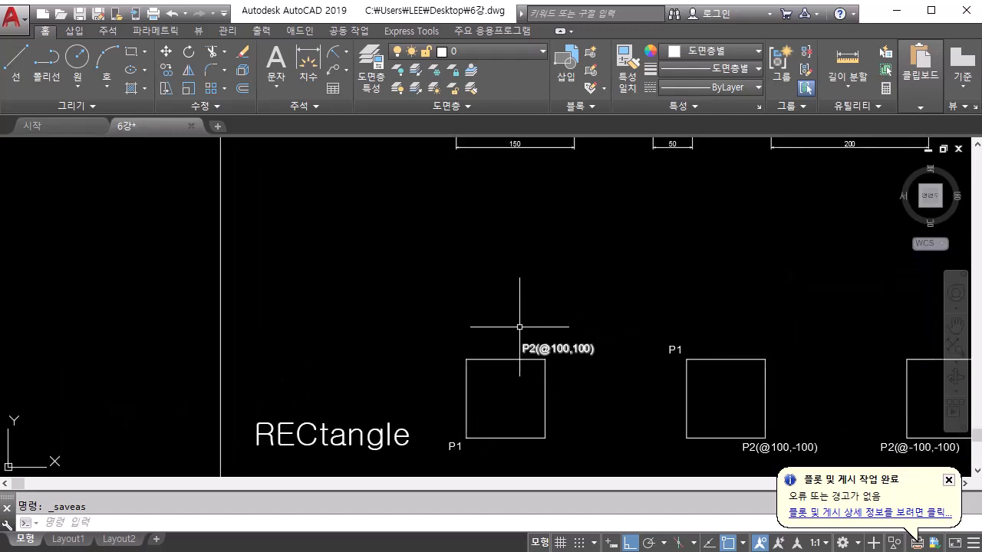
pyautogui.click(132, 52)
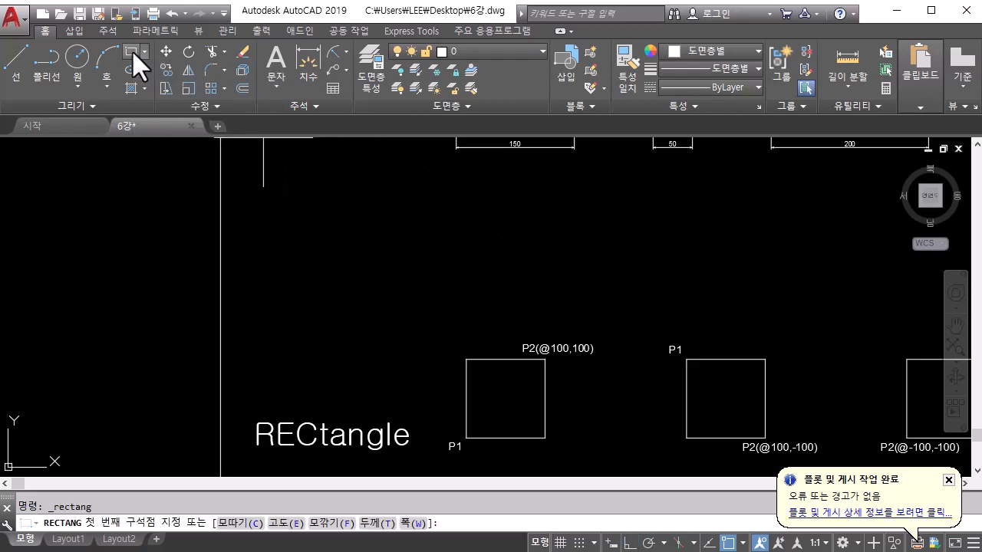
pyautogui.click(465, 306)
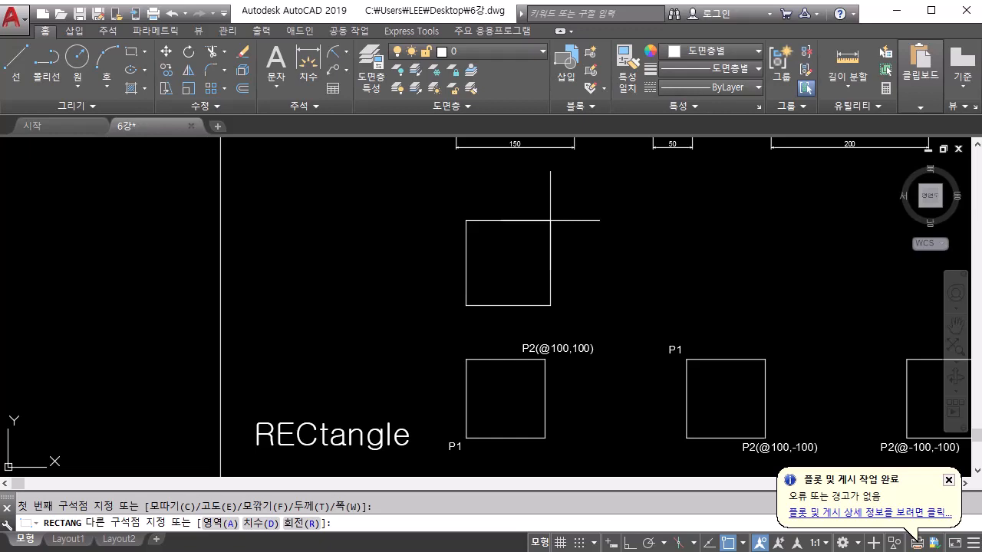
pyautogui.write('@19')
pyautogui.press('BackSpace')
pyautogui.write('00,100')
pyautogui.press('Return')
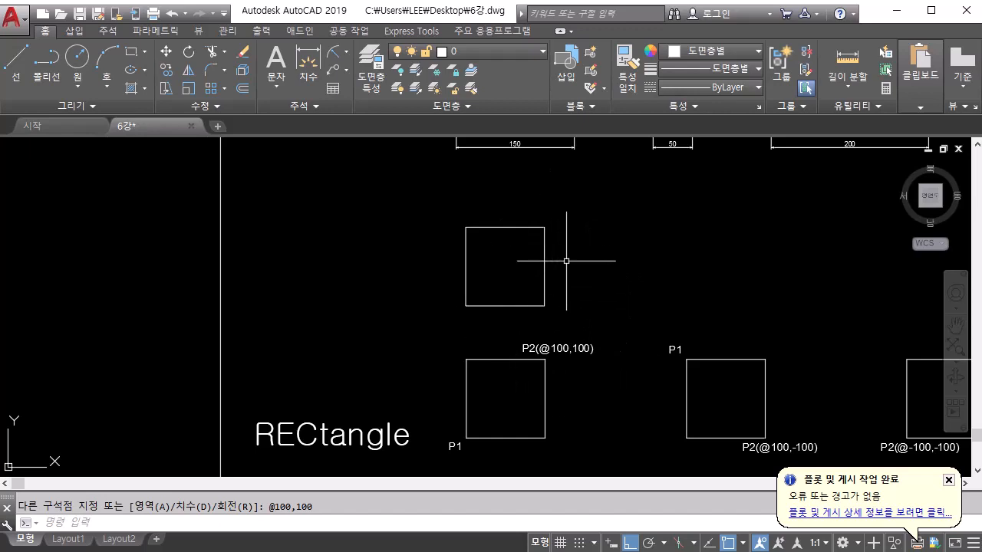
pyautogui.moveTo(682, 280); pyautogui.dragTo(510, 283, button='middle')
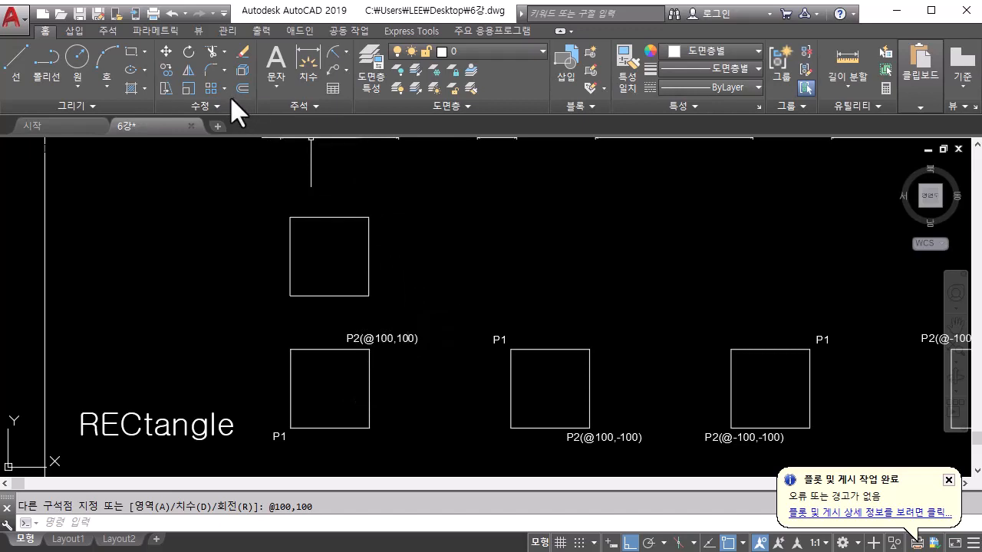
pyautogui.click(133, 51)
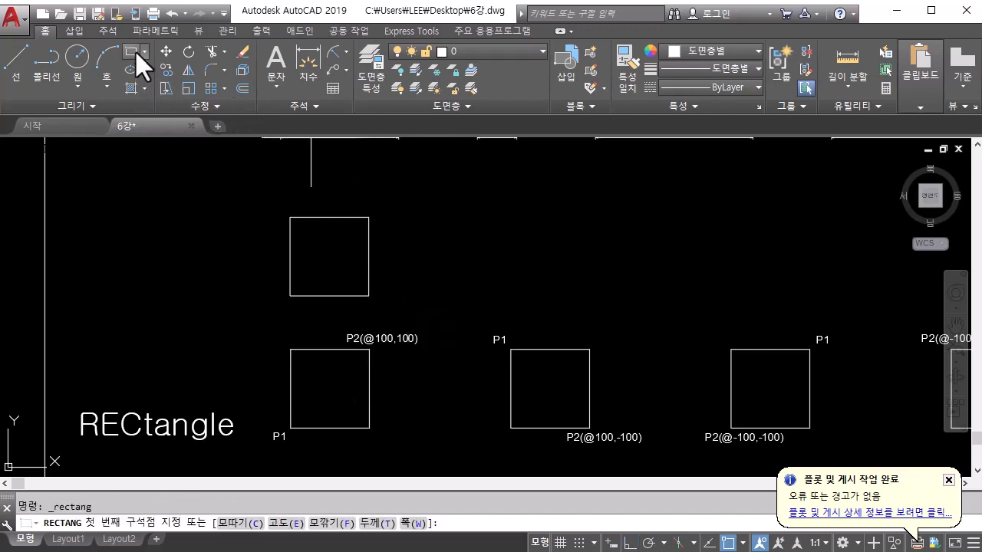
pyautogui.click(497, 219)
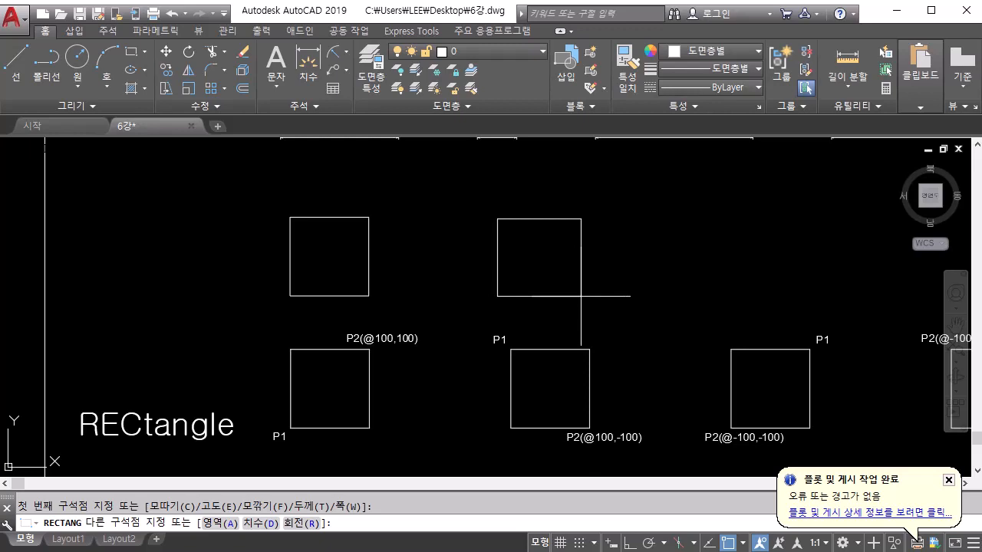
pyautogui.write('@100,-100')
pyautogui.press('Return')
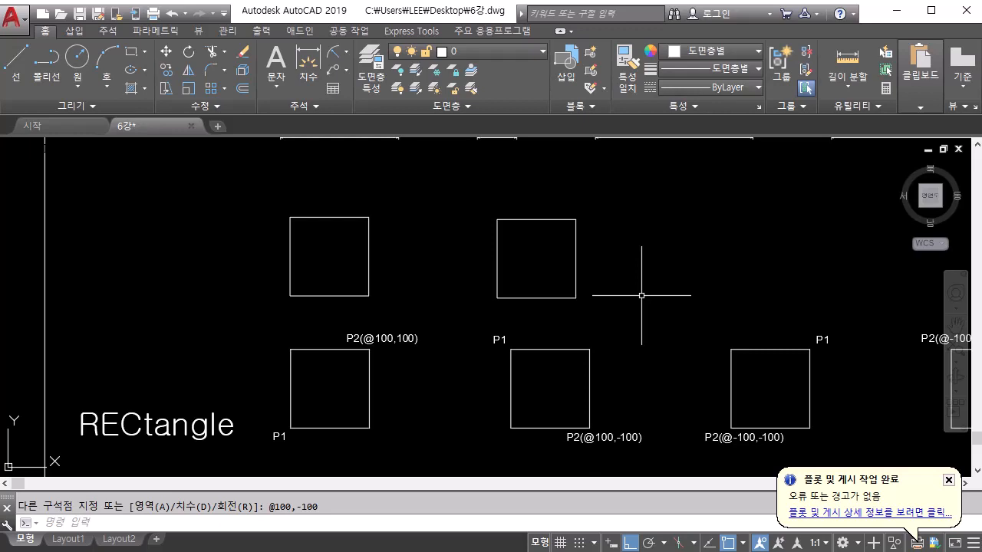
# Draw a rectangle above the third sample square, from its upper-right corner to the relative opposite corner @-100,-100
pyautogui.write('REC')
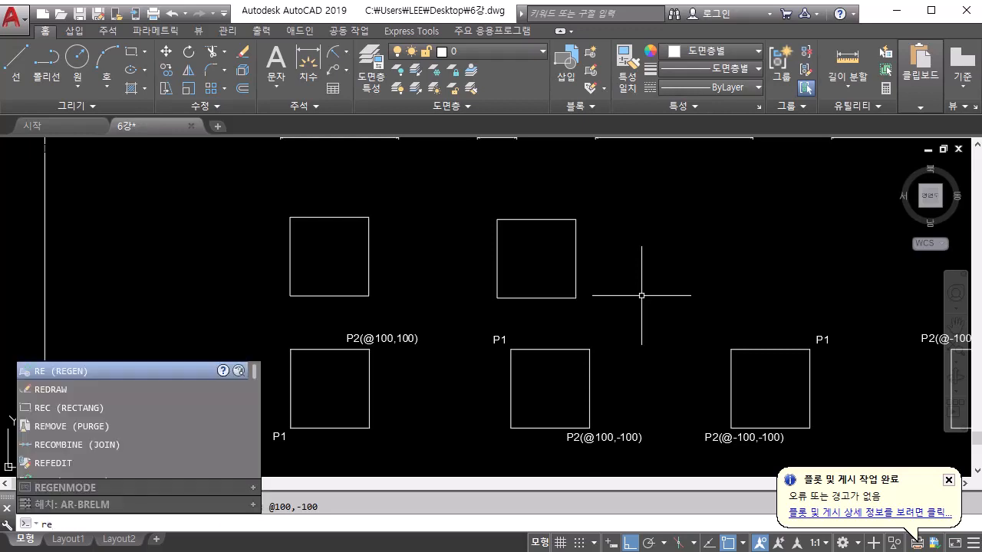
pyautogui.press('Return')
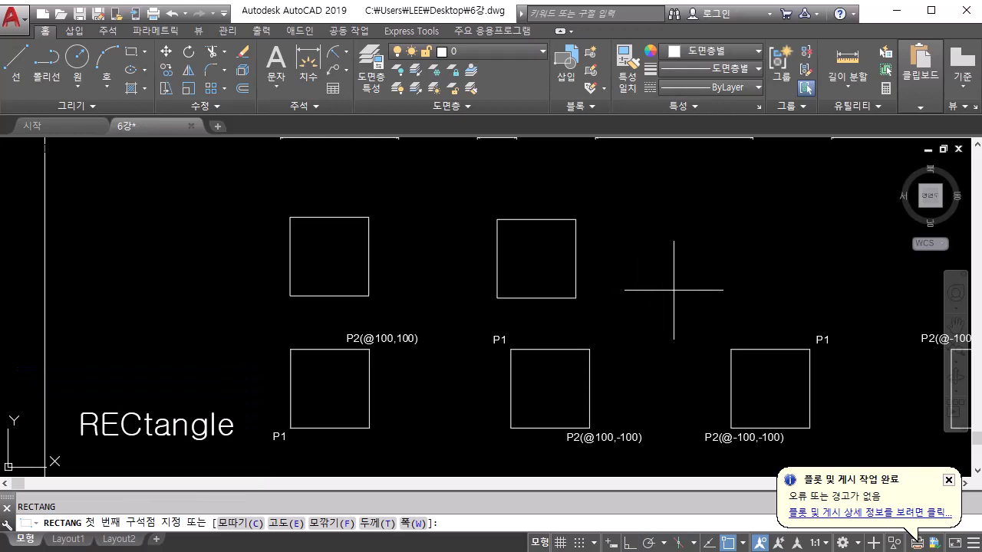
pyautogui.click(805, 217)
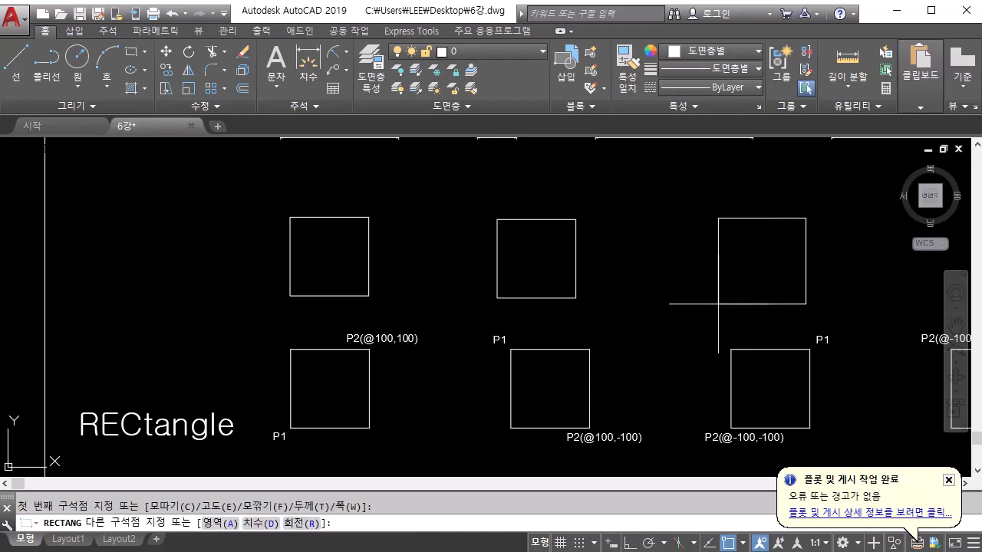
pyautogui.write('@-100,-100')
pyautogui.press('Return')
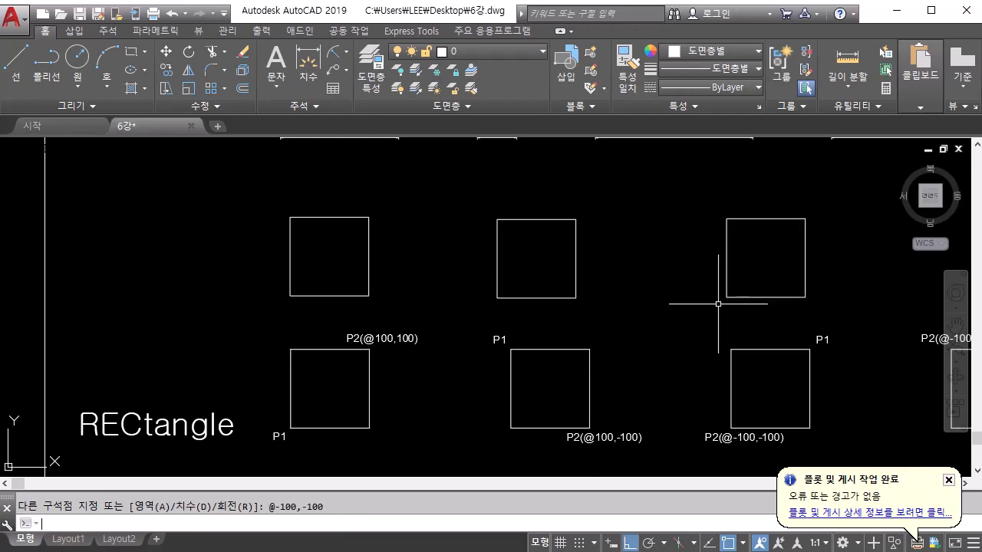
# Draw a rectangle above the fourth sample square, from its lower-right corner to the relative opposite corner @-100,100
pyautogui.moveTo(680, 305); pyautogui.dragTo(298, 309, button='middle')
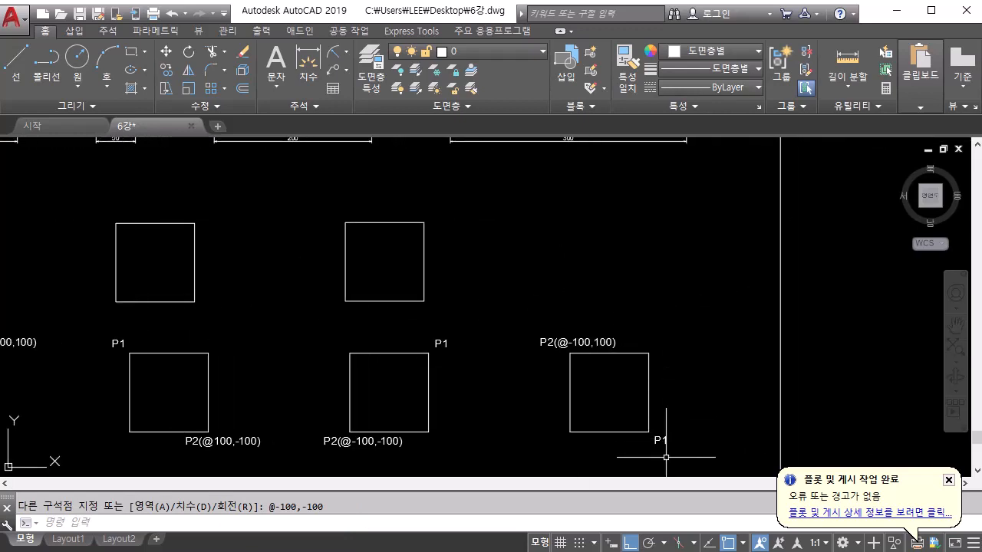
pyautogui.click(133, 53)
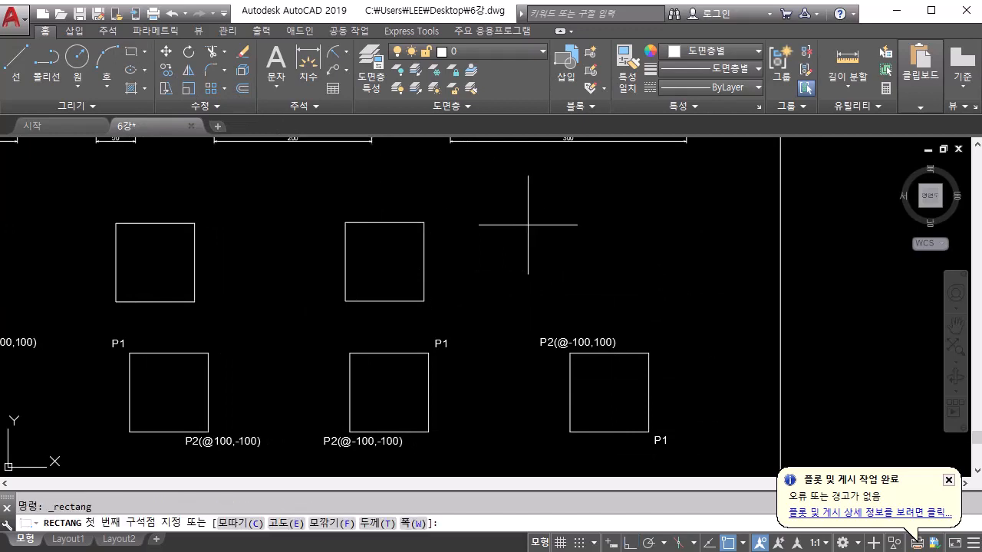
pyautogui.click(641, 305)
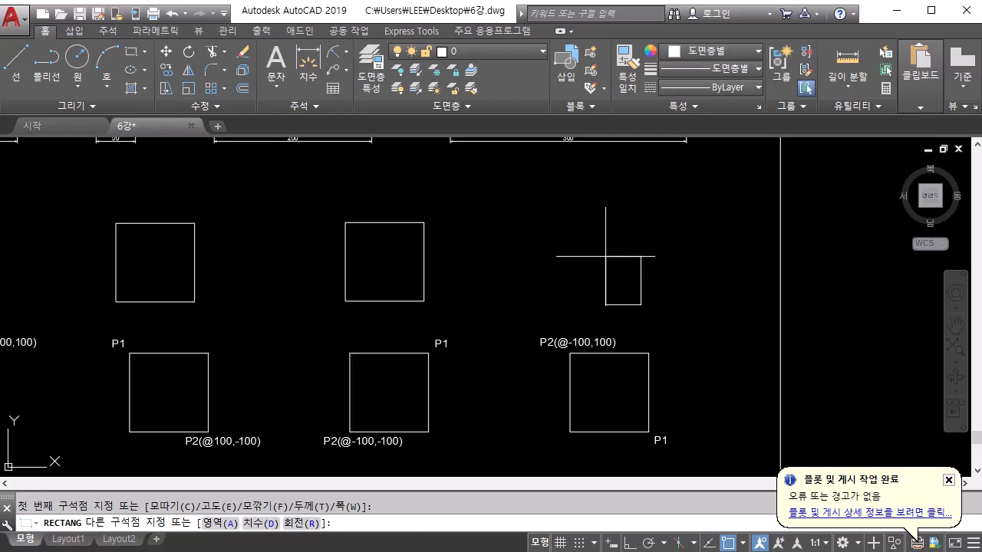
pyautogui.write('@-100,100')
pyautogui.press('Return')
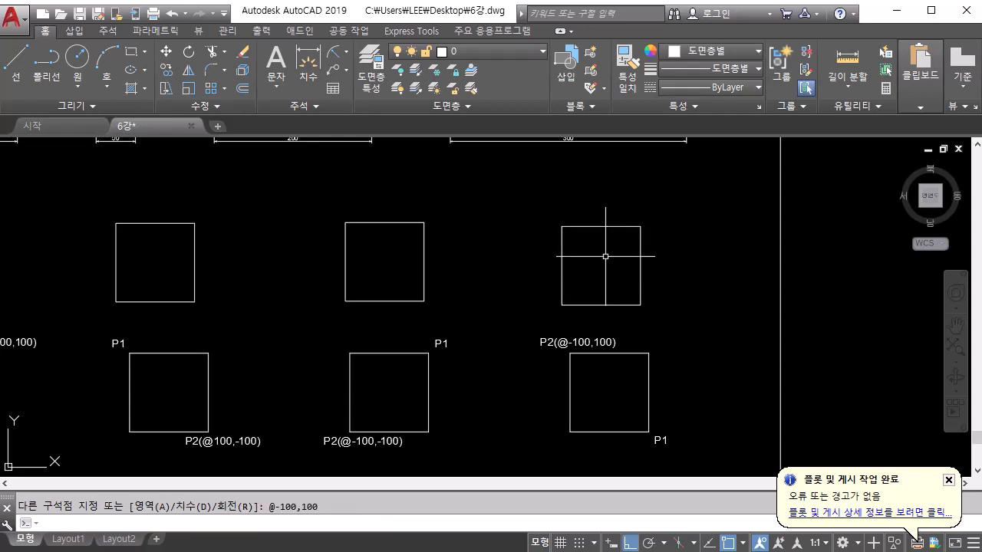
pyautogui.moveTo(456, 279); pyautogui.dragTo(668, 249, button='middle')
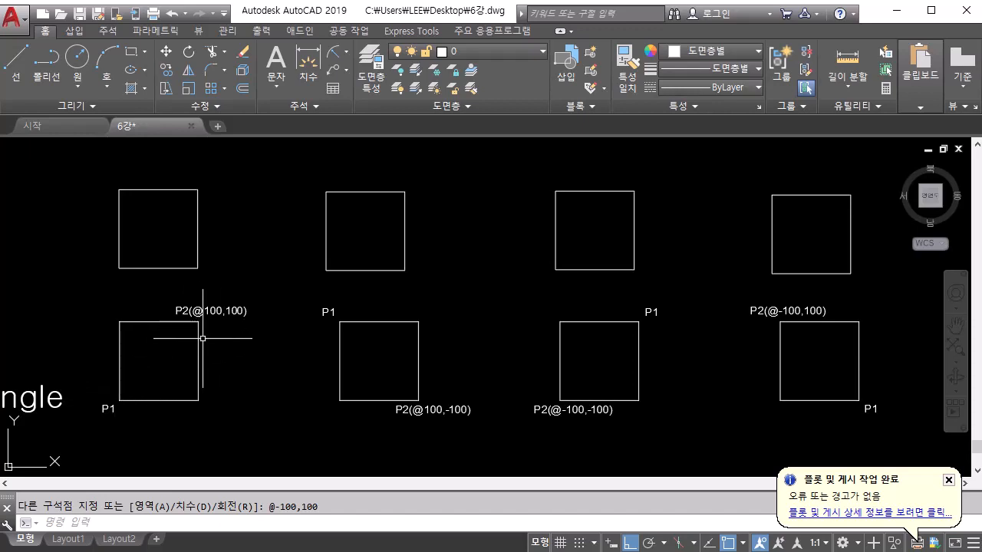
pyautogui.moveTo(216, 347)
pyautogui.mouseDown(button='middle')
pyautogui.moveTo(363, 351)
pyautogui.moveTo(379, 318)
pyautogui.mouseUp(button='middle')
pyautogui.scroll(3, 291, 352)
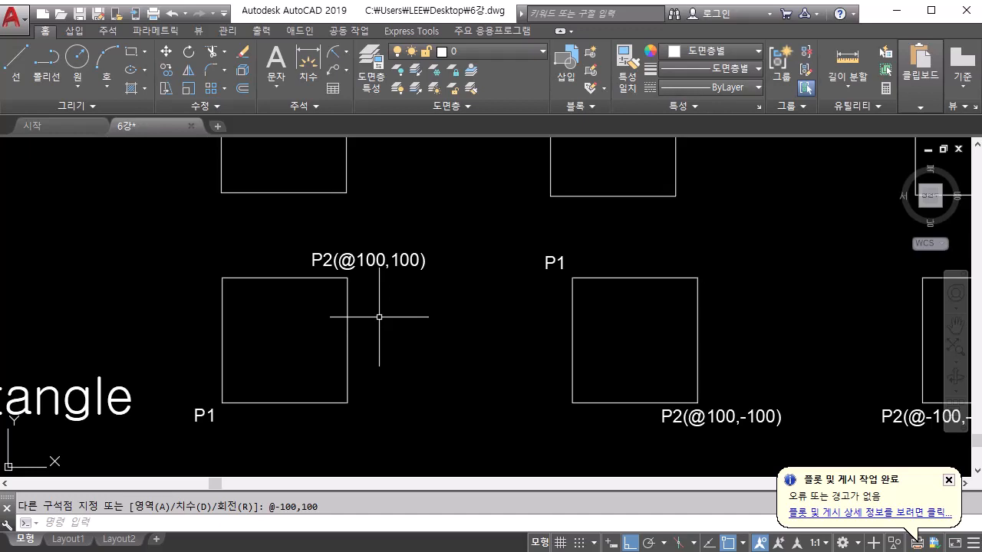
pyautogui.scroll(-4, 379, 316)
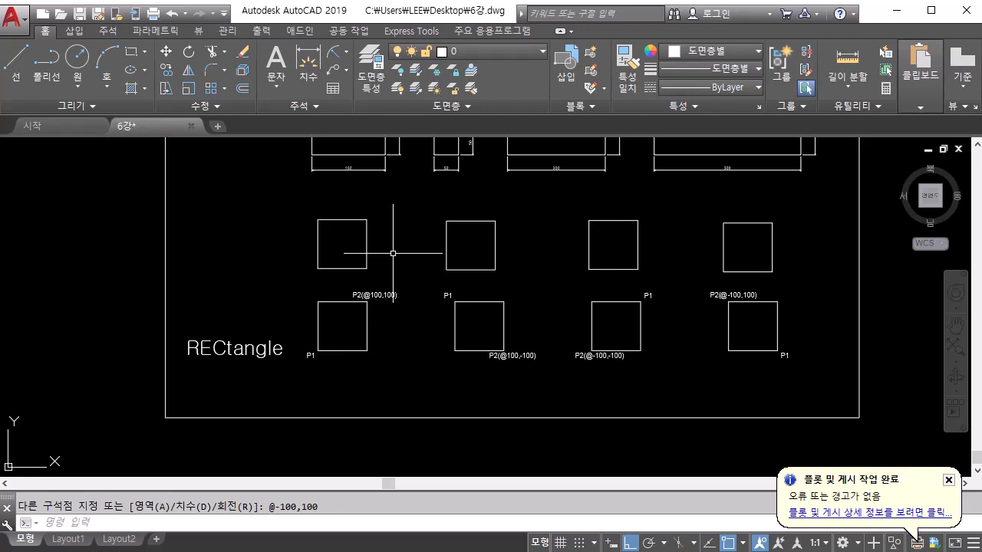
pyautogui.moveTo(392, 254)
pyautogui.mouseDown(button='middle')
pyautogui.moveTo(385, 368)
pyautogui.moveTo(394, 319)
pyautogui.moveTo(454, 412)
pyautogui.mouseUp(button='middle')
pyautogui.scroll(4, 397, 333)
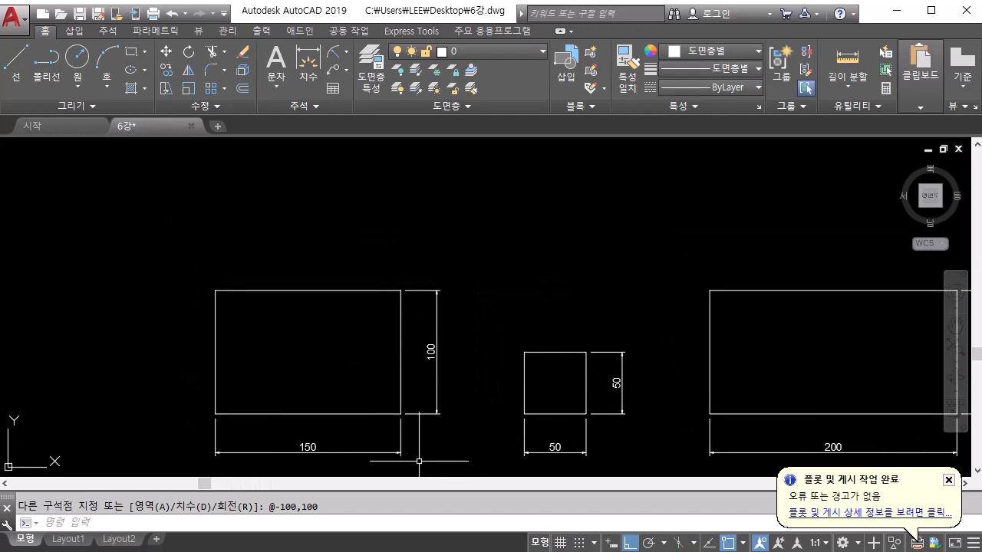
pyautogui.click(132, 50)
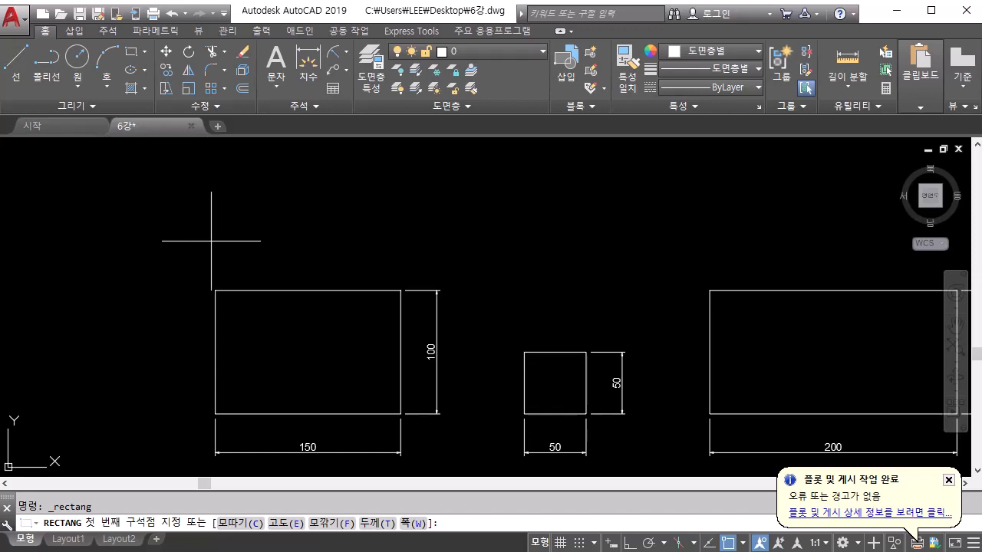
pyautogui.click(219, 246)
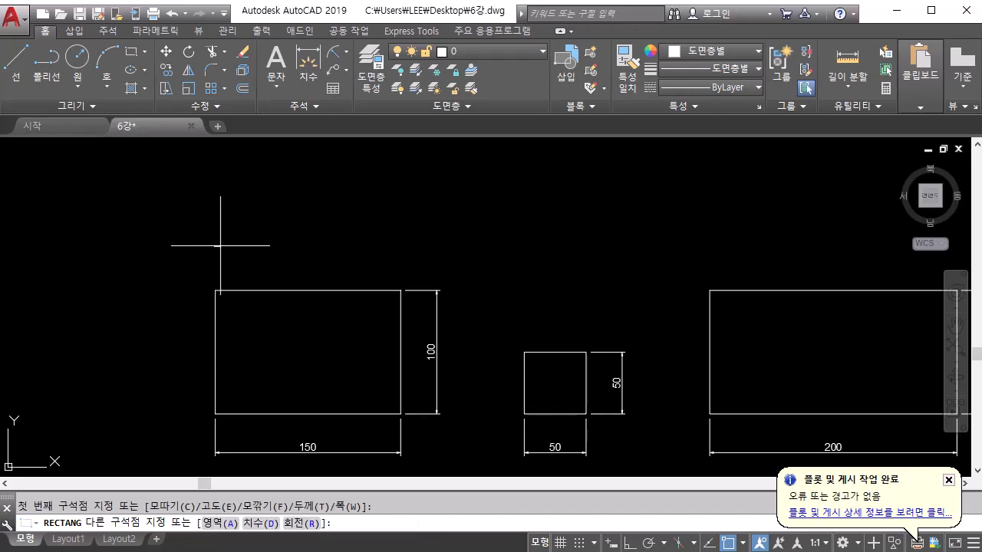
pyautogui.write('@150,100')
pyautogui.press('Return')
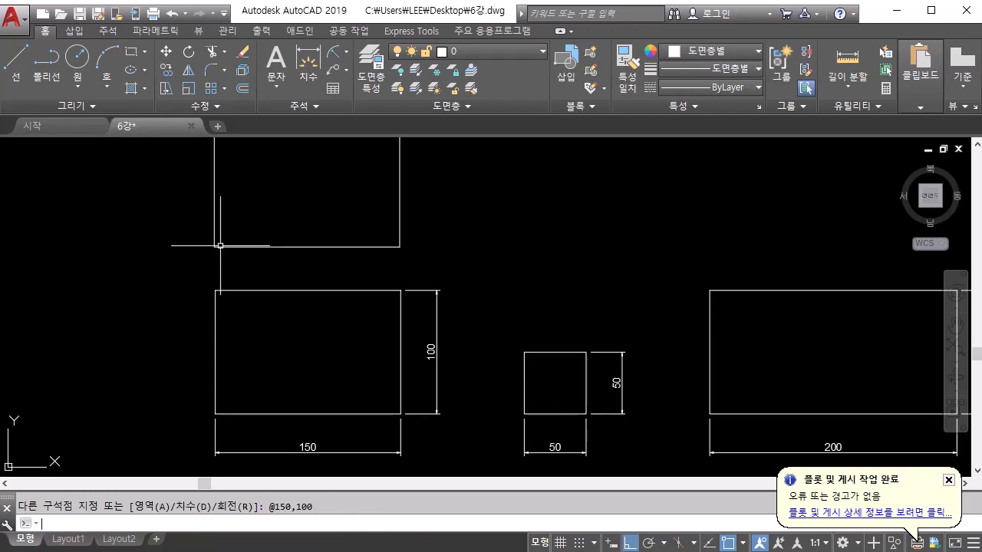
pyautogui.moveTo(449, 274); pyautogui.dragTo(328, 319, button='middle')
pyautogui.press('Return')
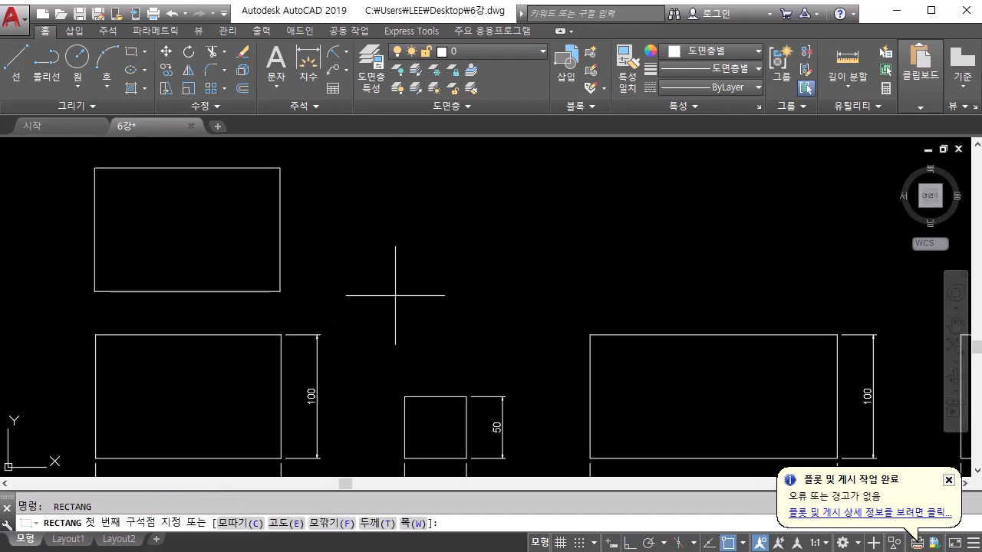
pyautogui.click(395, 296)
pyautogui.write('@')
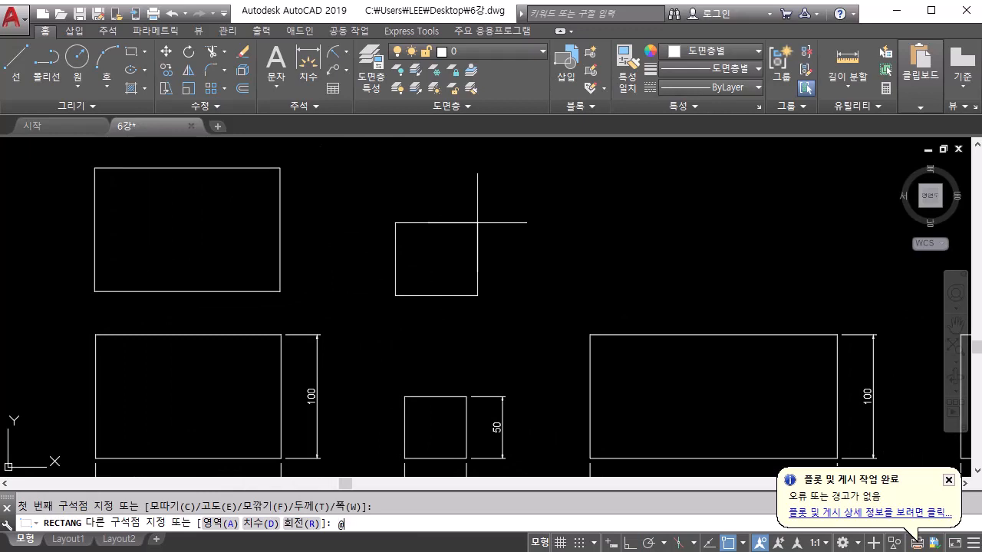
pyautogui.write('50,50')
pyautogui.press('Return')
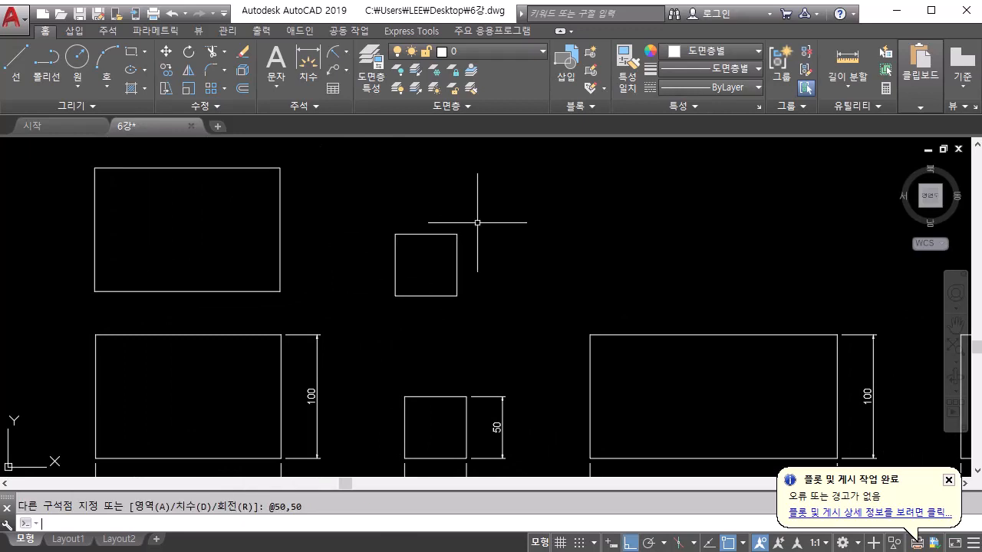
pyautogui.scroll(-4, 629, 182)
pyautogui.moveTo(565, 213); pyautogui.dragTo(502, 252, button='middle')
pyautogui.scroll(2, 554, 213)
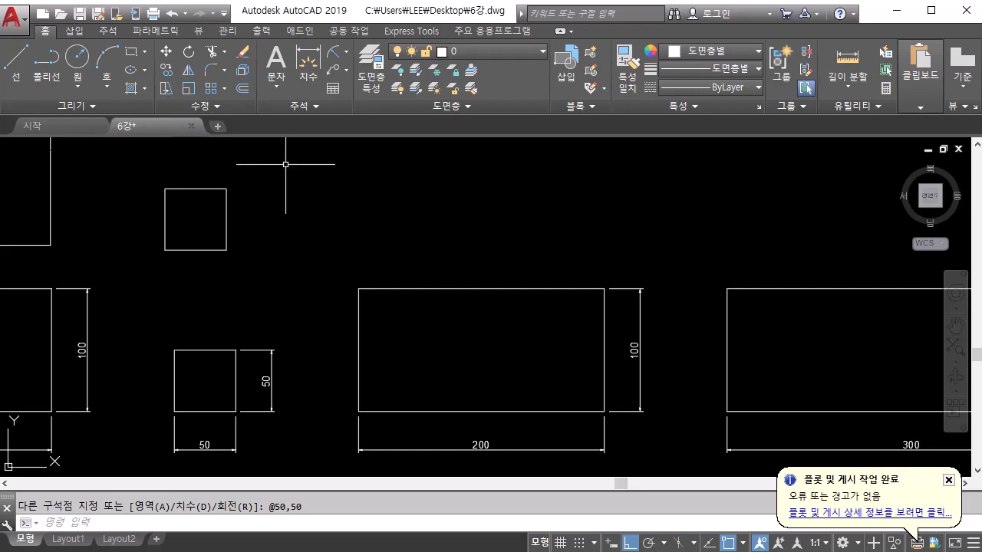
pyautogui.write('rec')
pyautogui.press('Return')
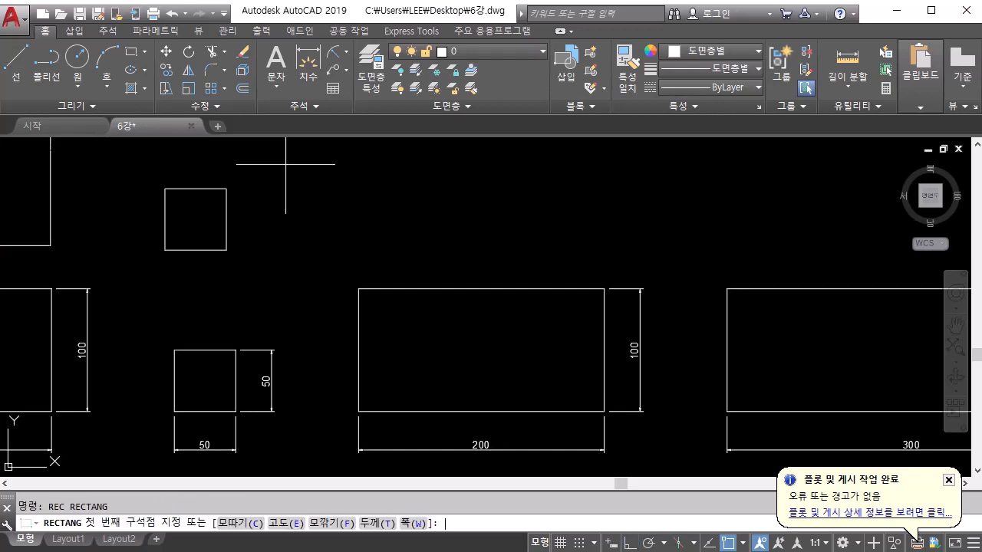
pyautogui.click(360, 261)
pyautogui.write('@')
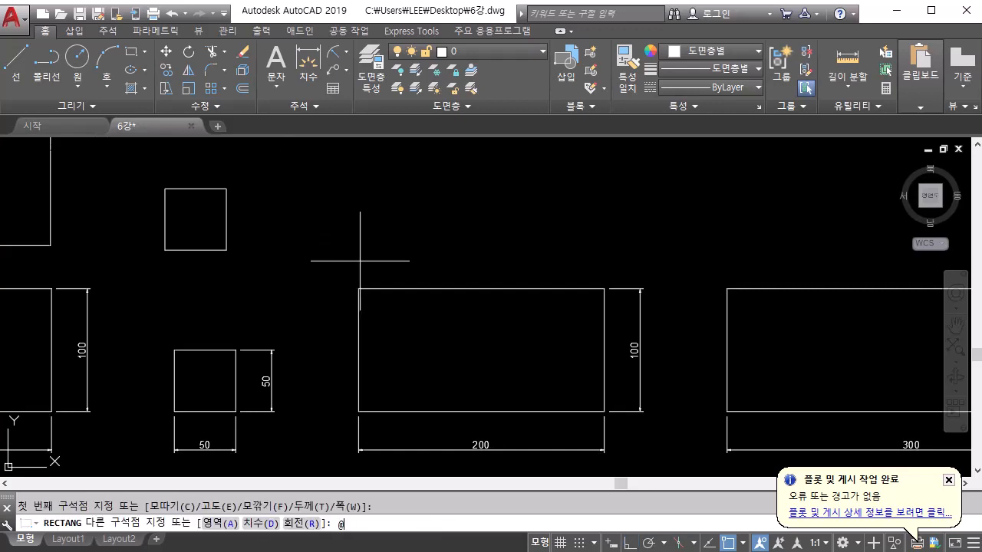
pyautogui.write('200,100')
pyautogui.press('Return')
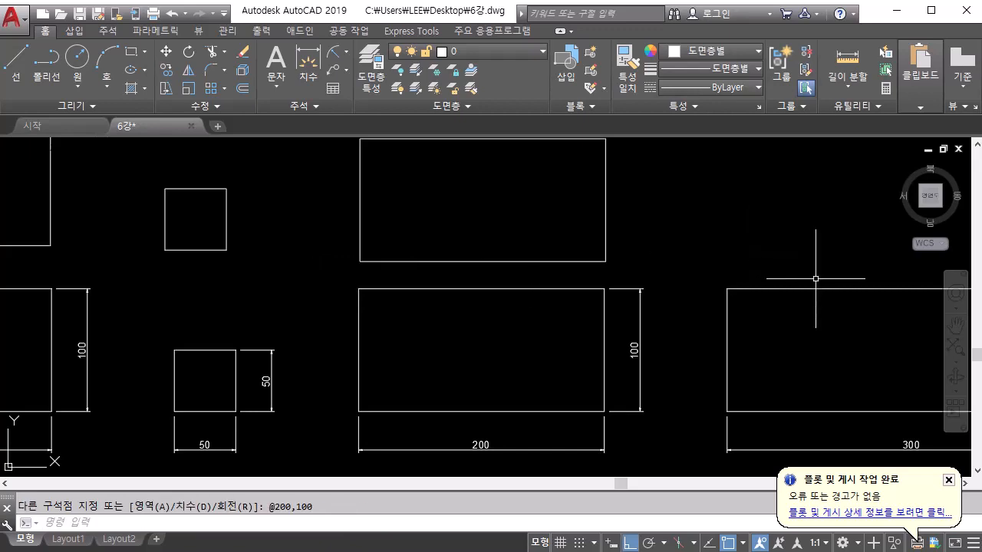
pyautogui.moveTo(815, 278)
pyautogui.mouseDown(button='middle')
pyautogui.moveTo(394, 294)
pyautogui.moveTo(285, 329)
pyautogui.mouseUp(button='middle')
pyautogui.moveTo(339, 301); pyautogui.dragTo(344, 239, button='middle')
pyautogui.press('Return')
pyautogui.click(219, 239)
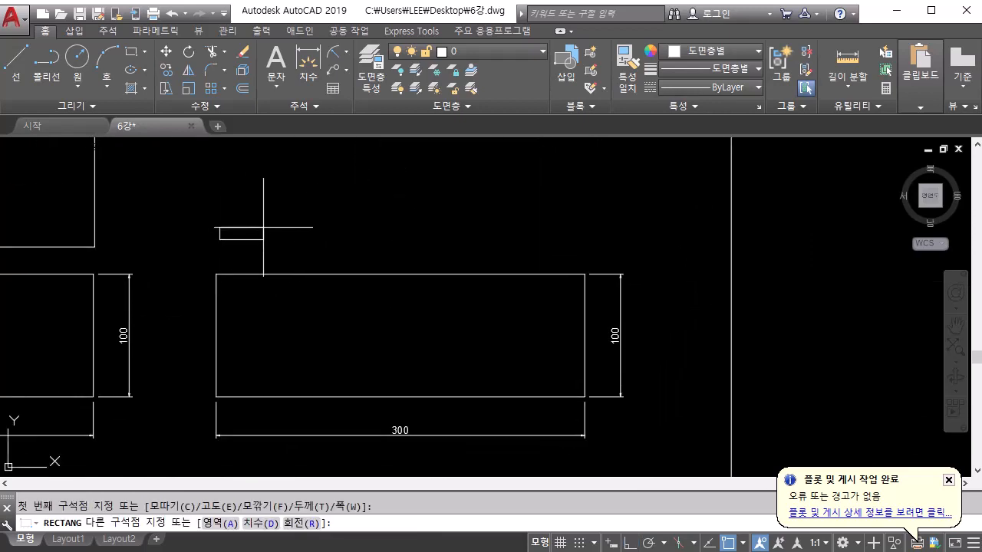
pyautogui.write('@')
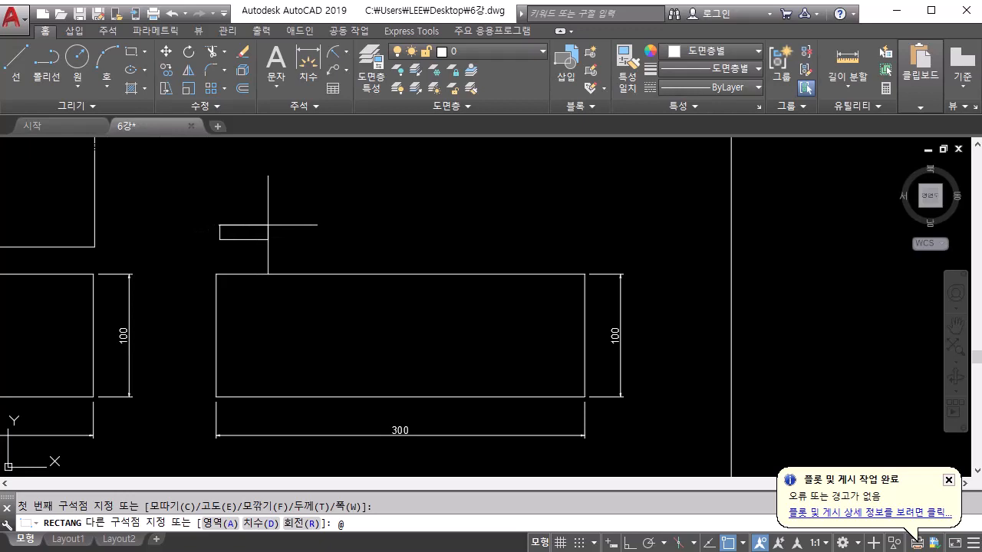
pyautogui.write('300,100')
pyautogui.press('Return')
pyautogui.scroll(-4, 268, 225)
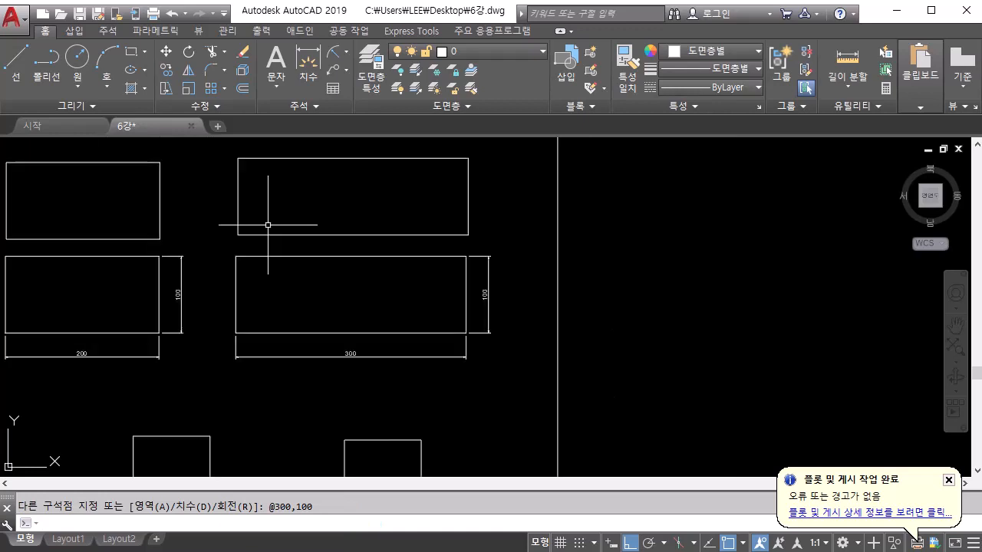
# Draw a circle with radius 50 above the 반지름50 sample circle in the Circle section
pyautogui.moveTo(280, 342)
pyautogui.mouseDown(button='middle')
pyautogui.moveTo(495, 311)
pyautogui.moveTo(510, 320)
pyautogui.mouseUp(button='middle')
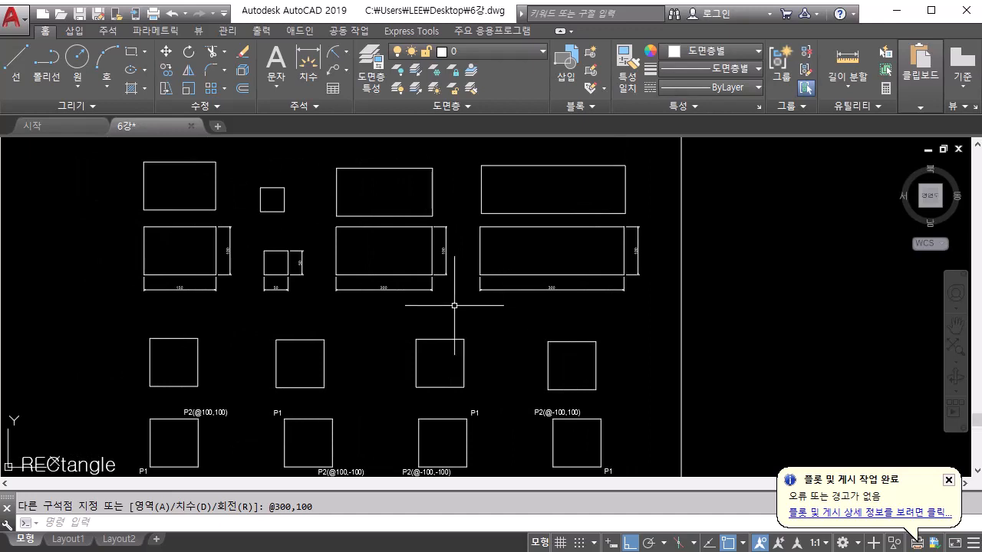
pyautogui.moveTo(312, 271); pyautogui.dragTo(355, 445, button='middle')
pyautogui.moveTo(332, 307)
pyautogui.mouseDown(button='middle')
pyautogui.moveTo(376, 417)
pyautogui.moveTo(565, 412)
pyautogui.mouseUp(button='middle')
pyautogui.scroll(2, 376, 421)
pyautogui.scroll(2, 506, 402)
pyautogui.moveTo(475, 390); pyautogui.dragTo(567, 402, button='middle')
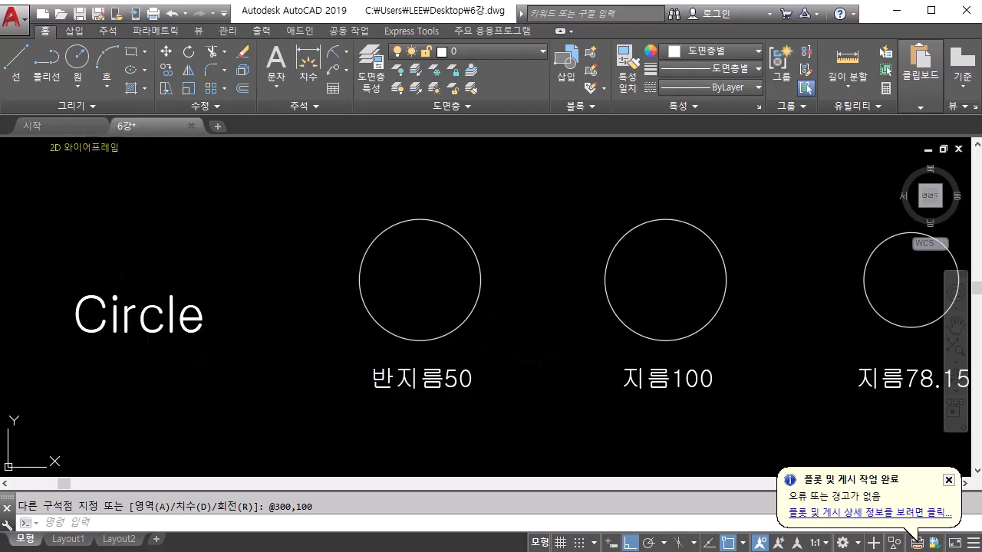
pyautogui.click(77, 88)
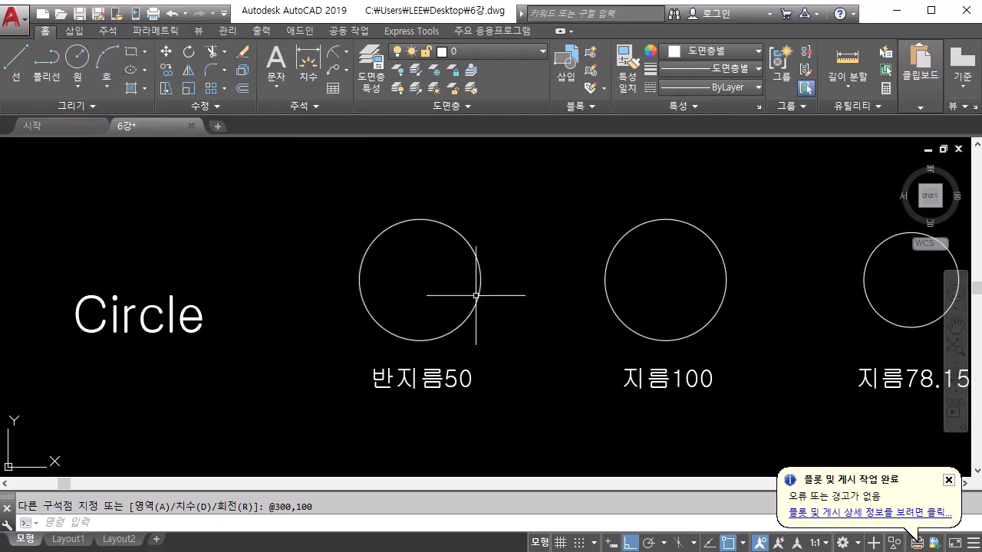
pyautogui.scroll(-2, 471, 292)
pyautogui.moveTo(470, 294); pyautogui.dragTo(468, 346, button='middle')
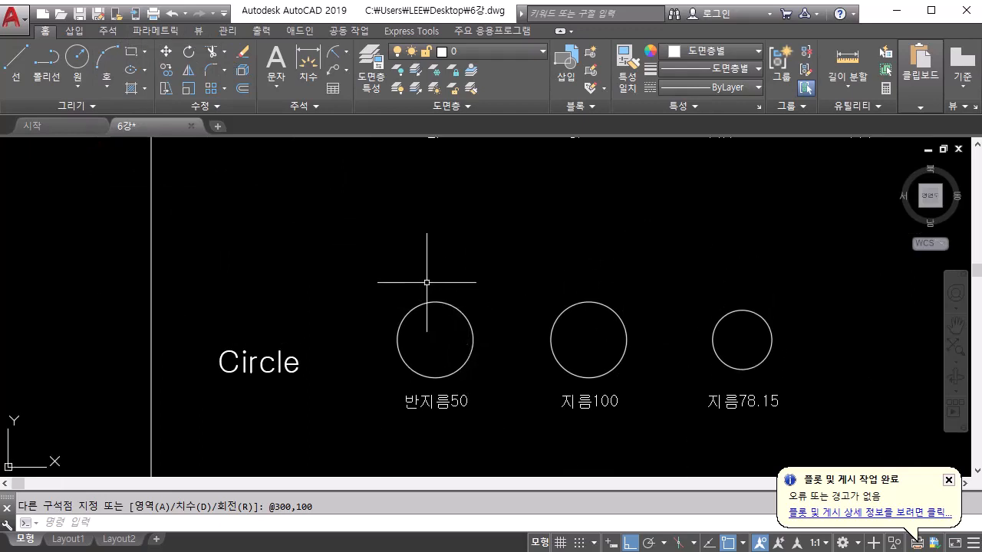
pyautogui.click(76, 57)
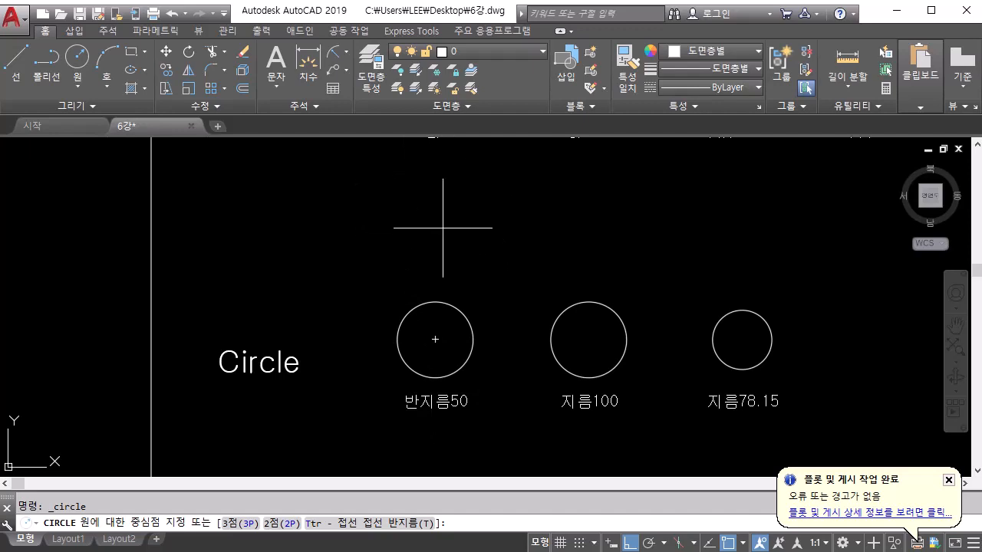
pyautogui.click(438, 204)
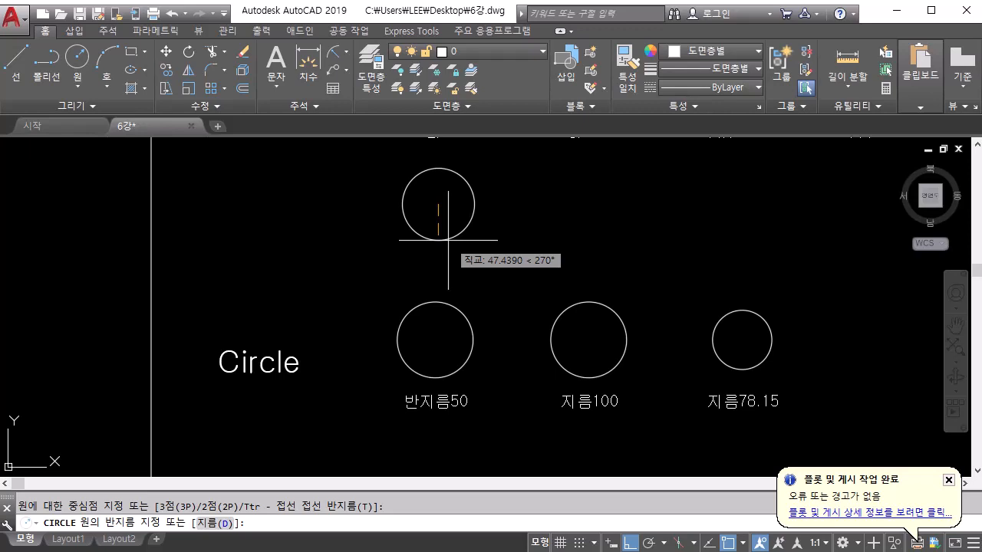
pyautogui.write('50')
pyautogui.press('Return')
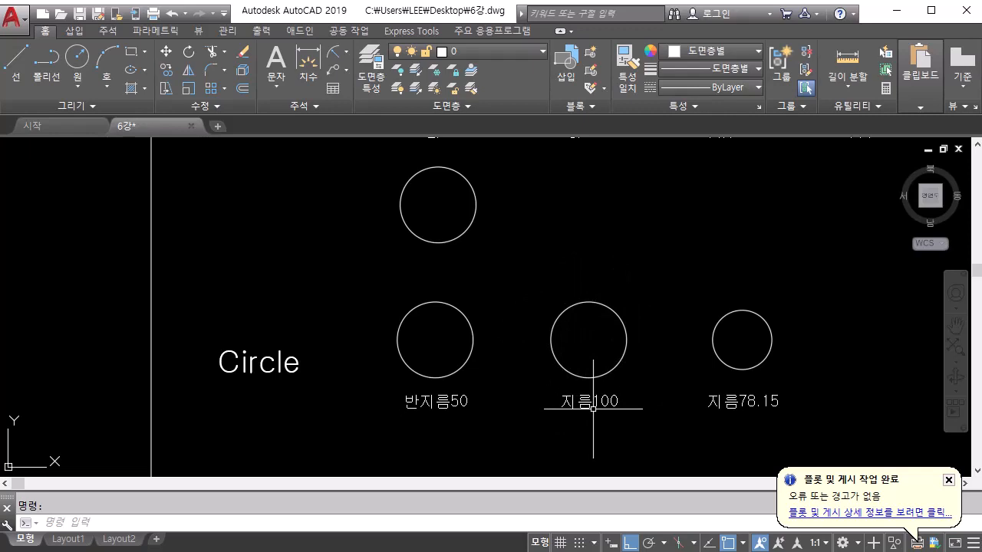
# Draw a circle above the 지름100 sample using the Diameter option with a diameter of 100
pyautogui.press('space')
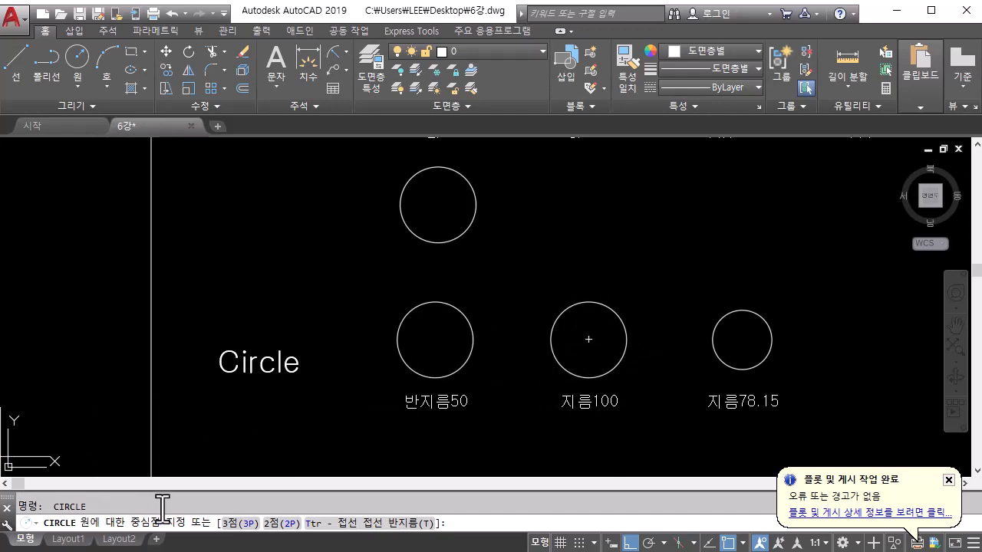
pyautogui.click(584, 203)
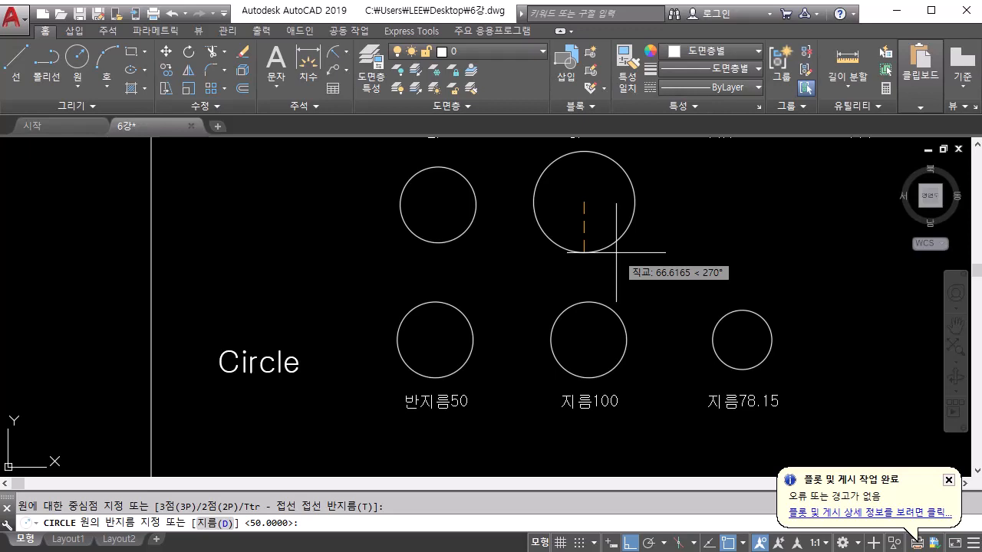
pyautogui.write('d')
pyautogui.press('Return')
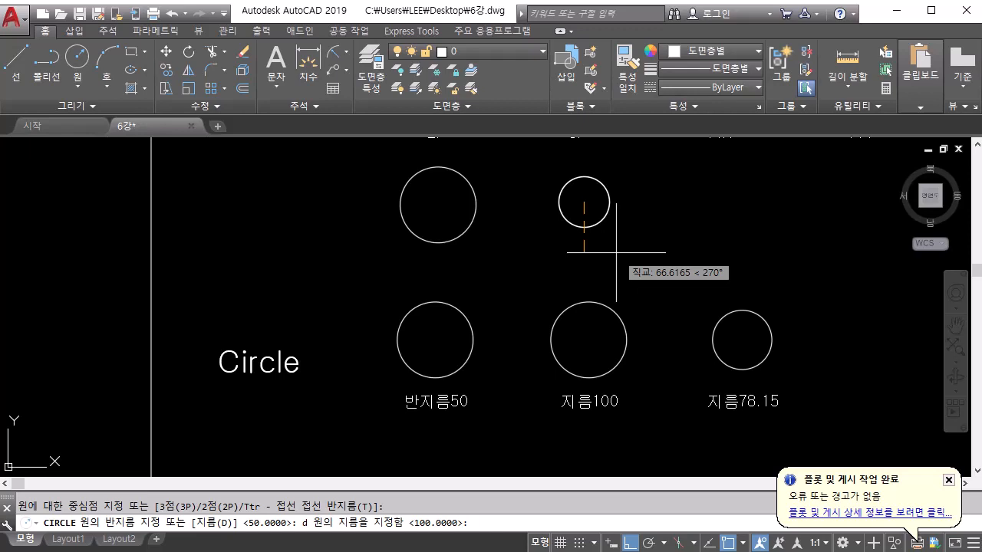
pyautogui.write('100')
pyautogui.press('Return')
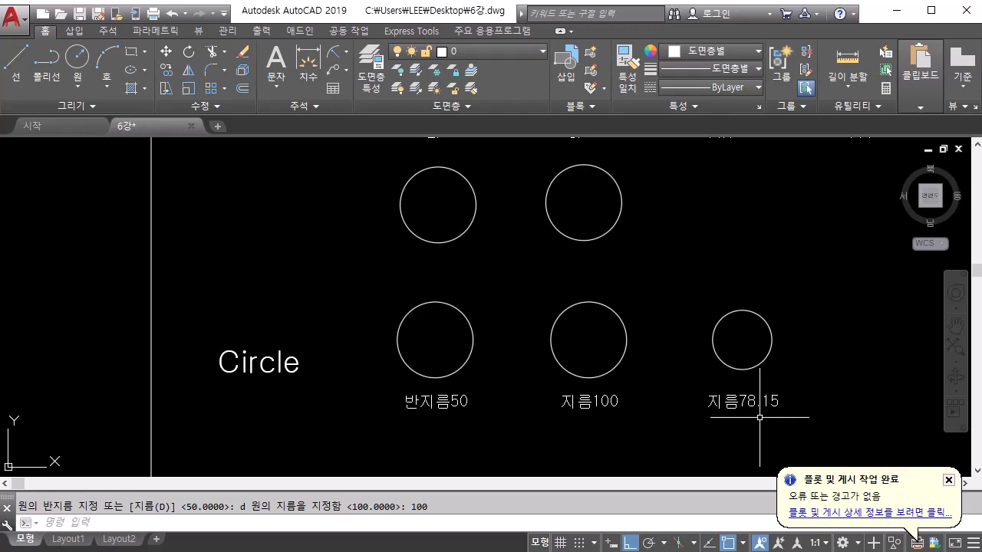
# Draw a circle above the 지름78.15 sample using the Diameter option with a diameter of 78.15
pyautogui.click(79, 60)
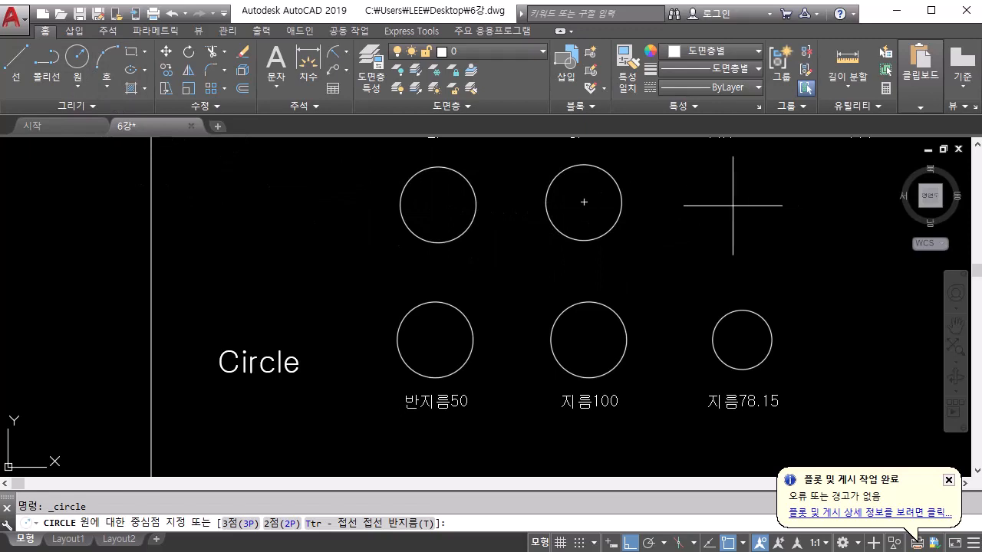
pyautogui.click(733, 205)
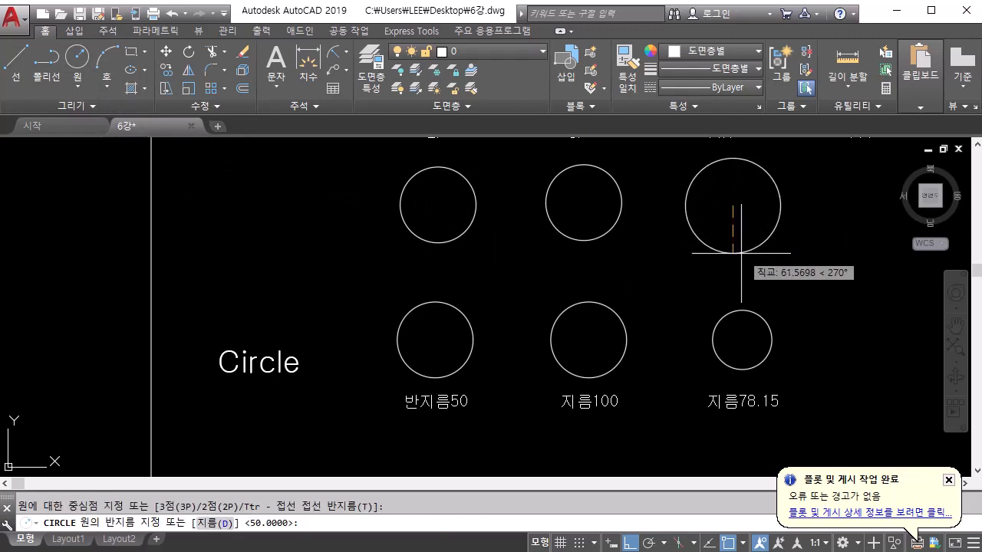
pyautogui.click(226, 524)
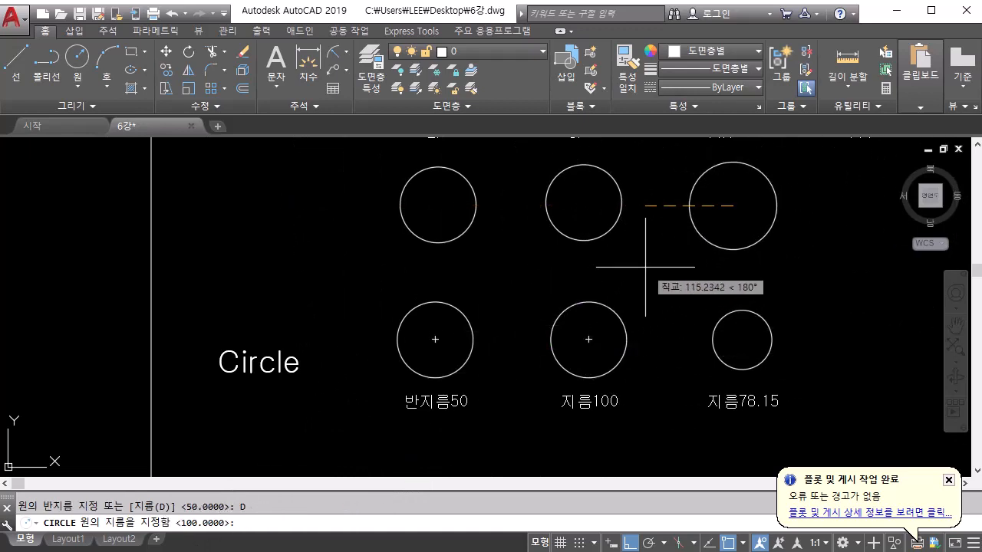
pyautogui.write('7')
pyautogui.write('15')
pyautogui.press('Return')
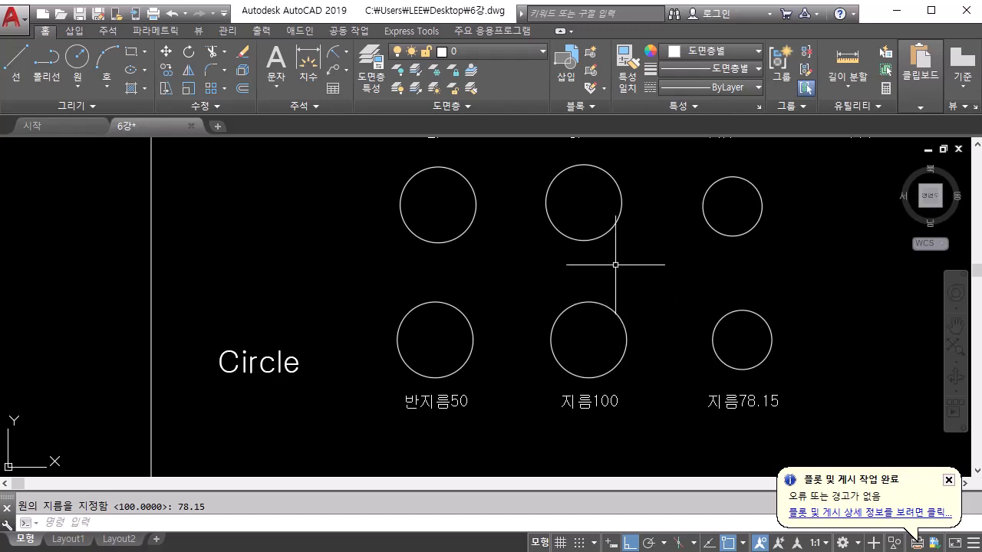
# Draw a two-point (2P) circle in the empty square above the 2P sample, between the midpoints of its left and right sides
pyautogui.moveTo(616, 265); pyautogui.dragTo(605, 531, button='middle')
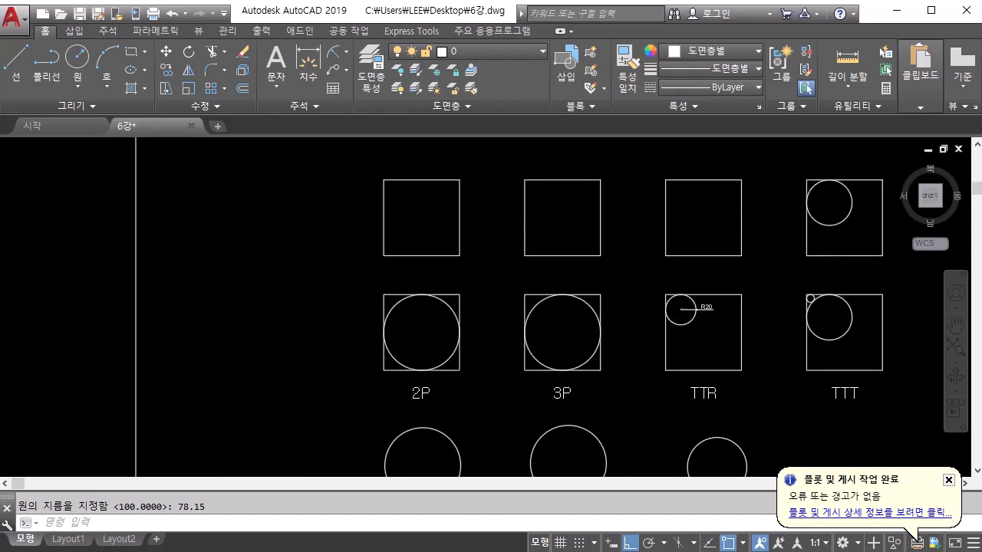
pyautogui.scroll(2, 409, 416)
pyautogui.moveTo(409, 416); pyautogui.dragTo(414, 468, button='middle')
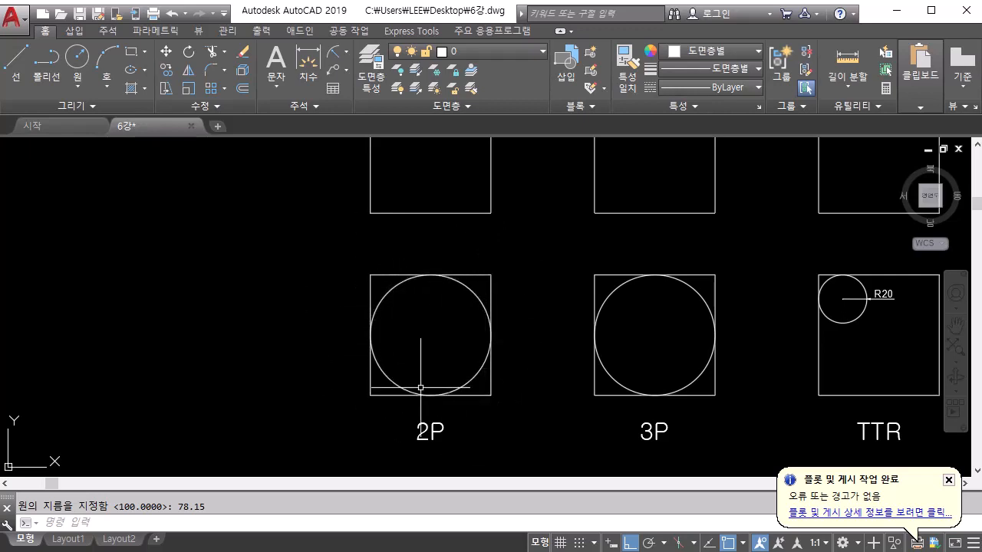
pyautogui.scroll(-2, 420, 388)
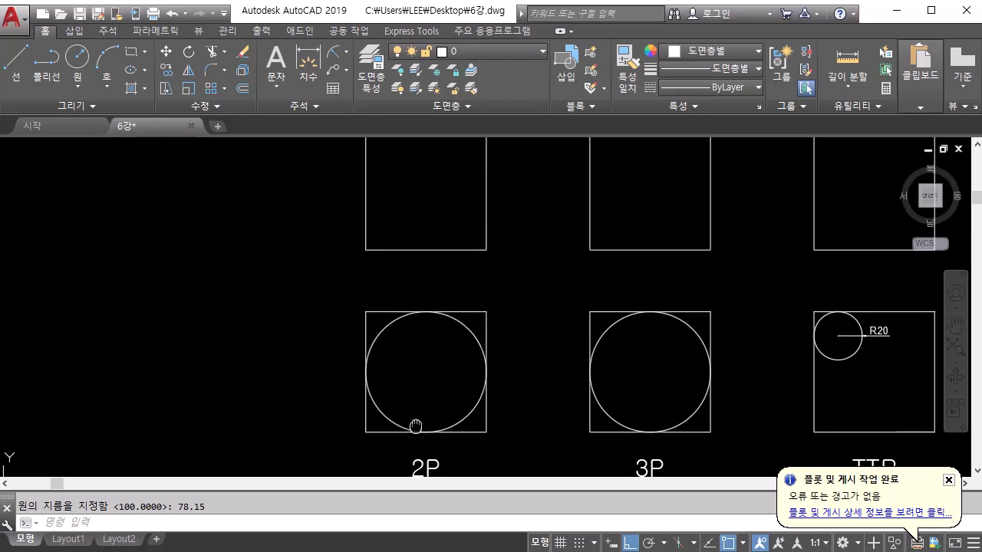
pyautogui.moveTo(421, 422); pyautogui.dragTo(421, 418, button='middle')
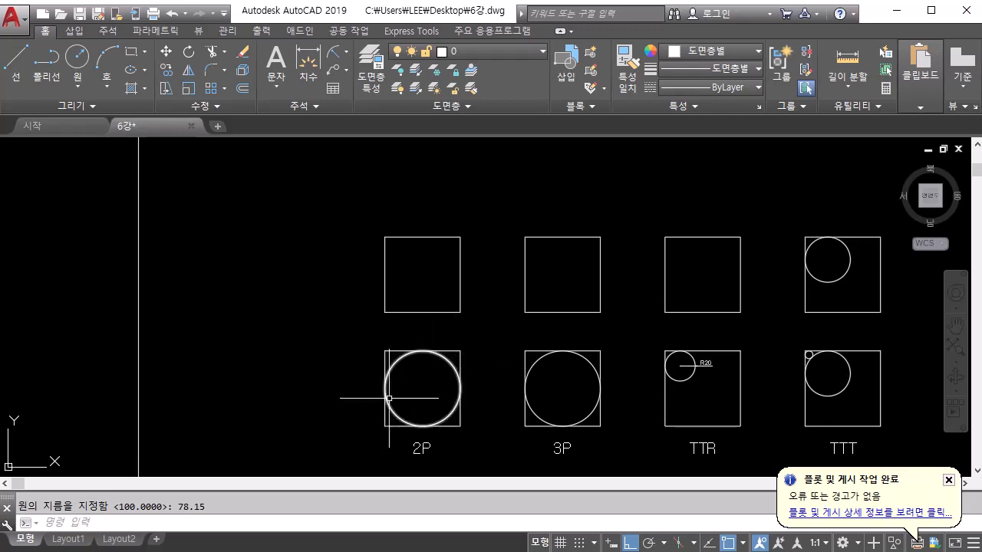
pyautogui.scroll(4, 404, 403)
pyautogui.moveTo(405, 403); pyautogui.dragTo(433, 322, button='middle')
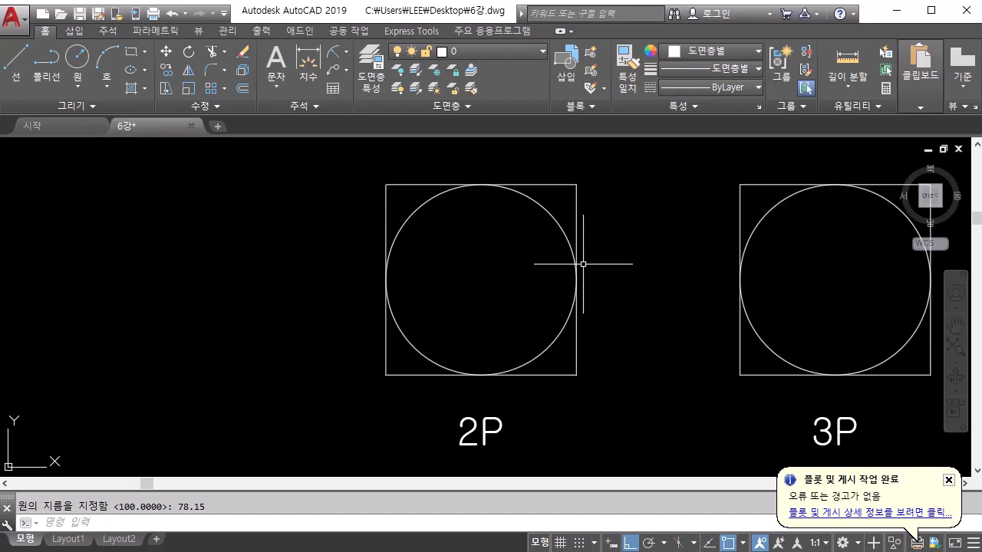
pyautogui.moveTo(520, 250); pyautogui.dragTo(530, 307, button='middle')
pyautogui.scroll(-2, 530, 307)
pyautogui.moveTo(549, 262); pyautogui.dragTo(553, 440, button='middle')
pyautogui.scroll(2, 554, 354)
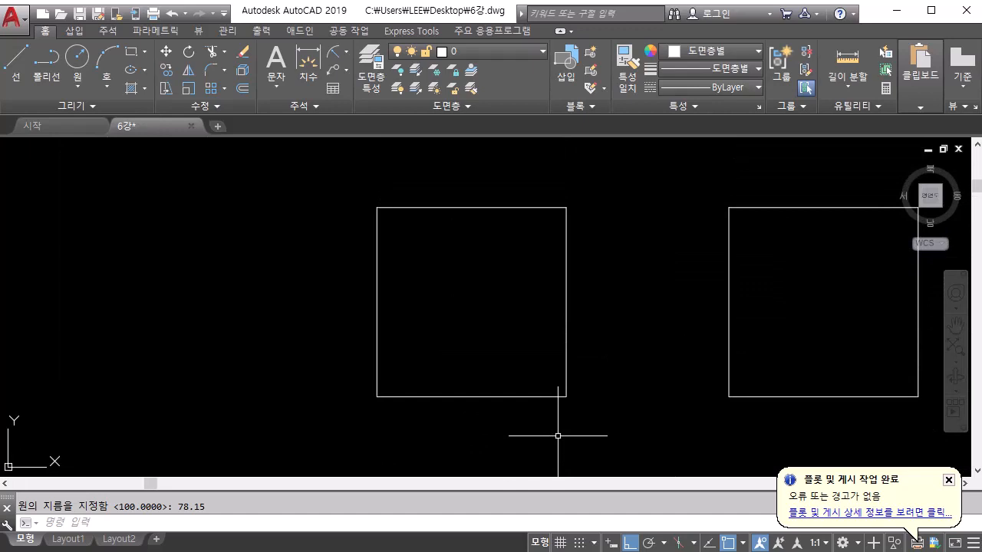
pyautogui.click(77, 55)
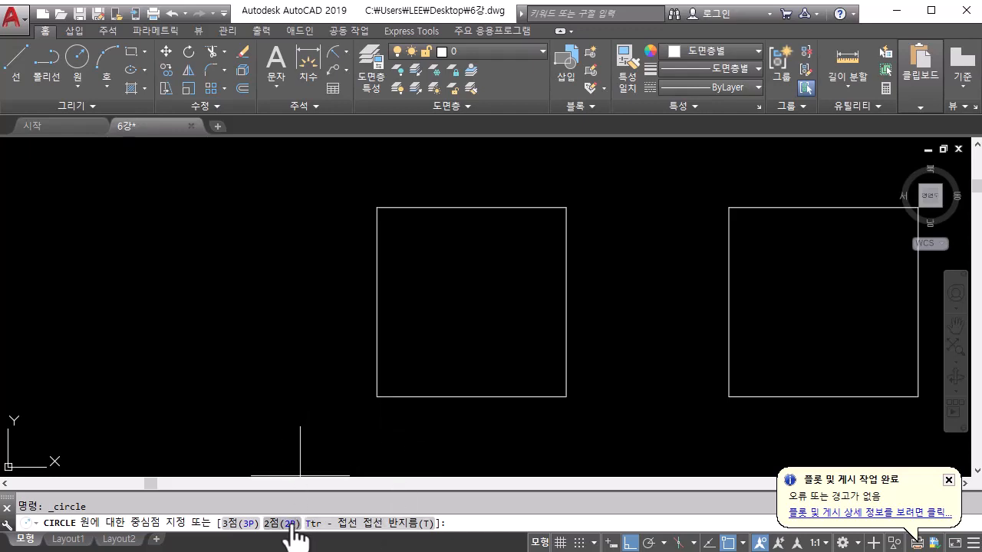
pyautogui.click(282, 523)
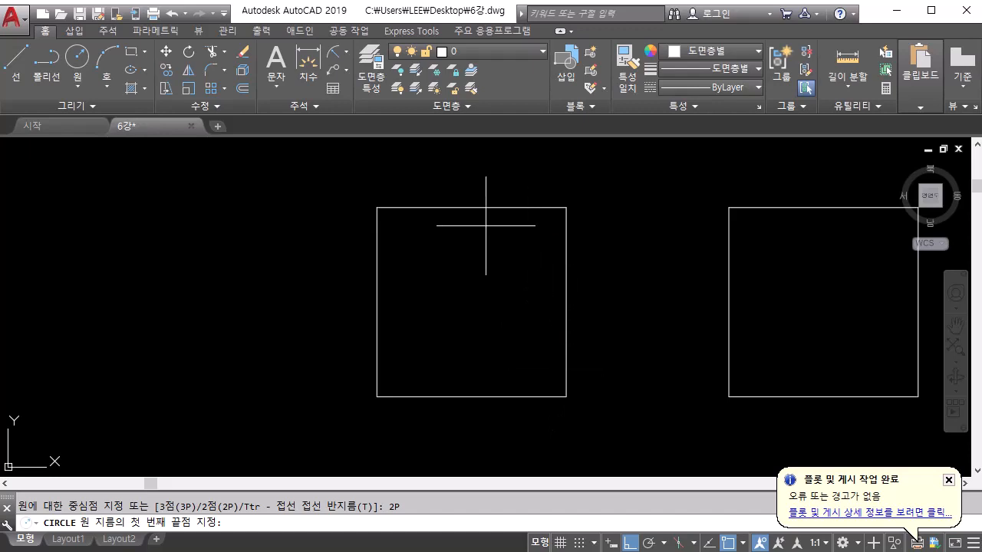
pyautogui.click(376, 302)
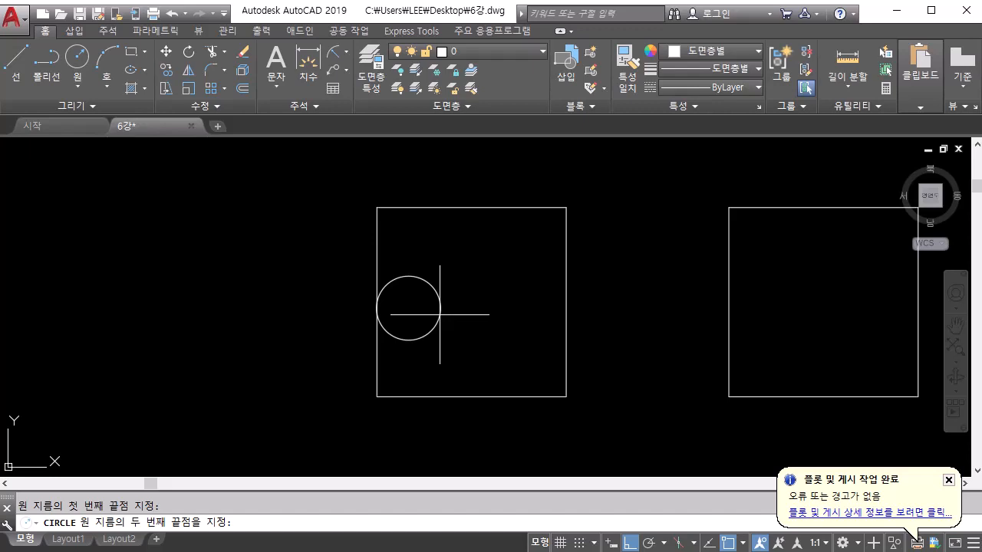
pyautogui.click(566, 301)
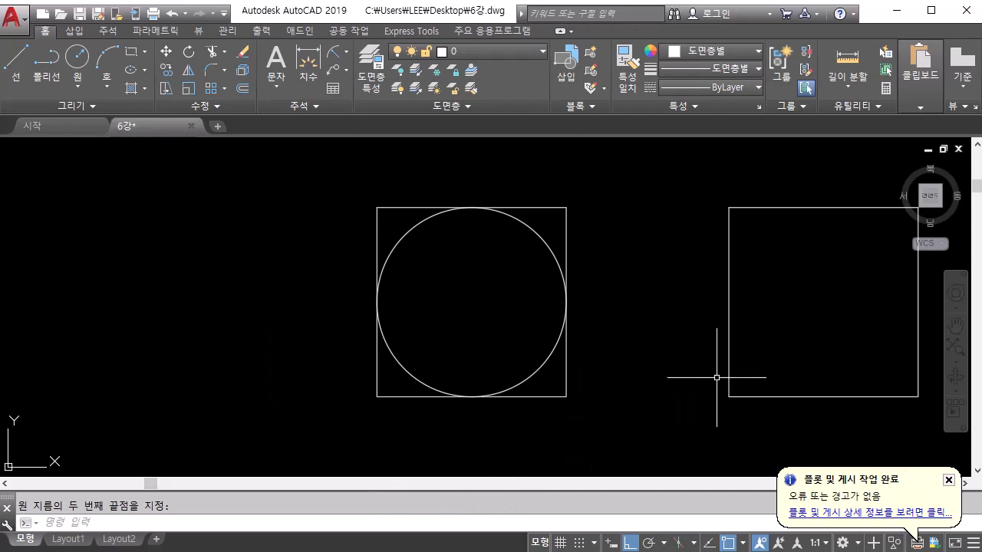
# Draw a three-point (3P) circle in the empty square above the 3P sample, through the midpoints of its left, upper and right sides
pyautogui.moveTo(716, 377)
pyautogui.mouseDown(button='middle')
pyautogui.moveTo(618, 235)
pyautogui.moveTo(449, 148)
pyautogui.mouseUp(button='middle')
pyautogui.moveTo(508, 376)
pyautogui.mouseDown(button='middle')
pyautogui.moveTo(465, 207)
pyautogui.moveTo(463, 278)
pyautogui.moveTo(518, 404)
pyautogui.moveTo(511, 261)
pyautogui.moveTo(518, 286)
pyautogui.mouseUp(button='middle')
pyautogui.scroll(-2, 523, 392)
pyautogui.scroll(2, 514, 260)
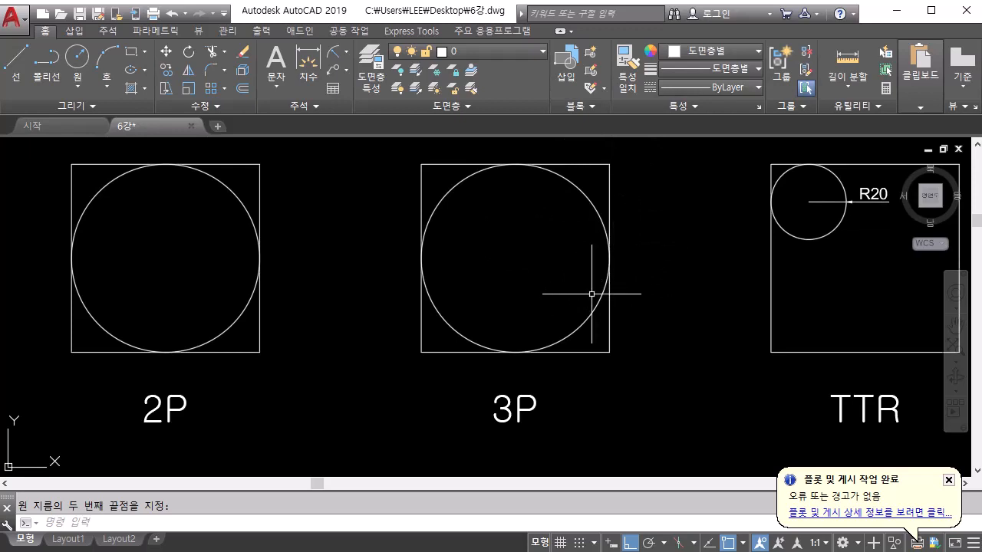
pyautogui.moveTo(588, 248); pyautogui.dragTo(594, 423, button='middle')
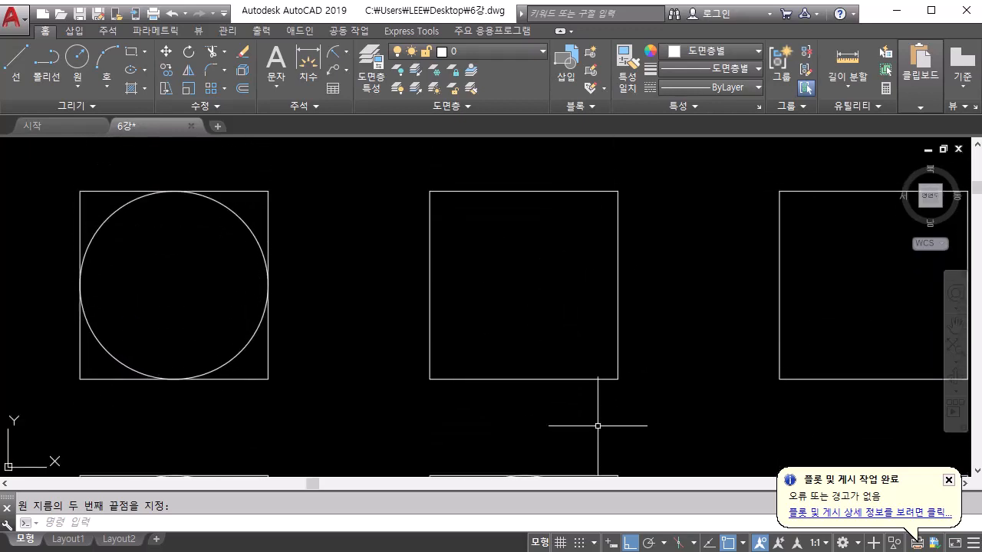
pyautogui.write('c')
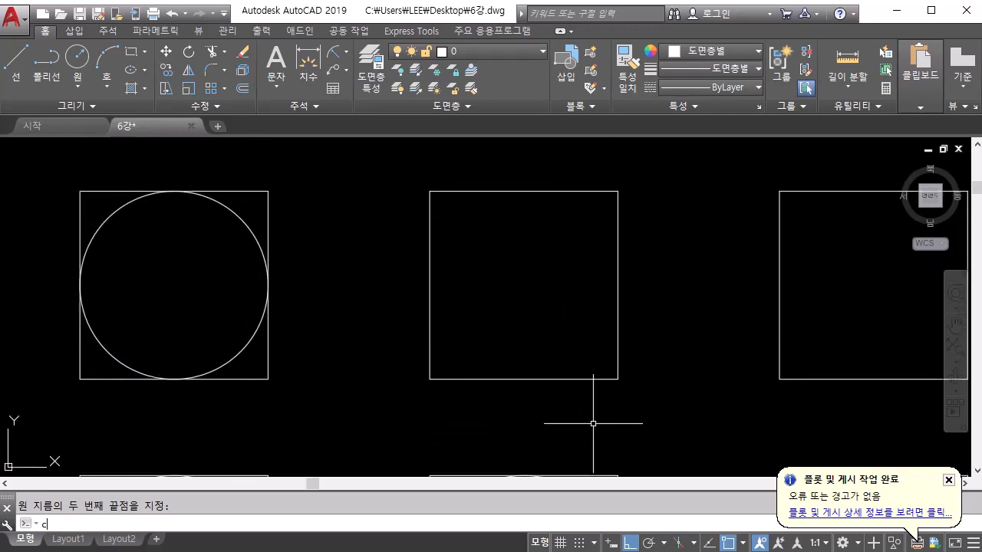
pyautogui.press('Return')
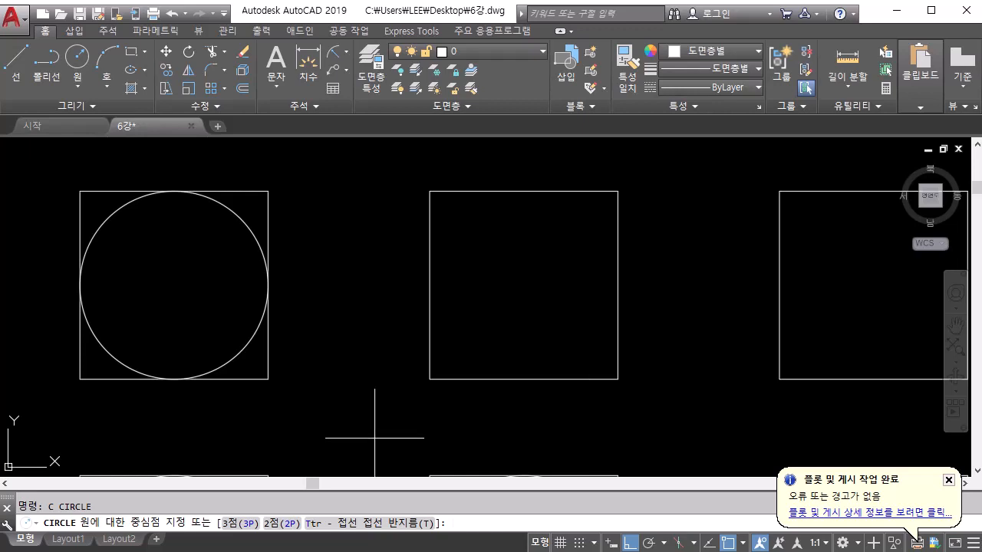
pyautogui.click(230, 523)
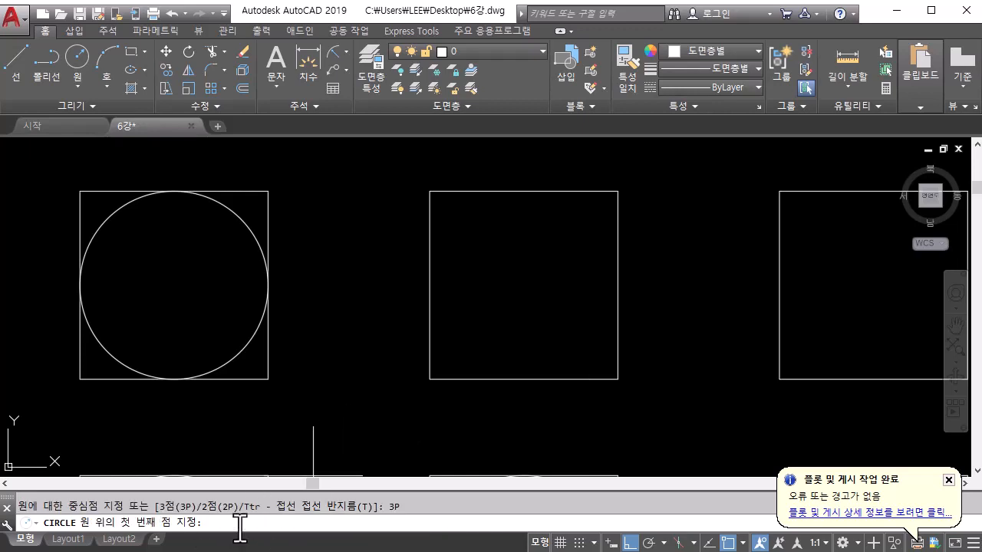
pyautogui.click(431, 292)
pyautogui.click(523, 191)
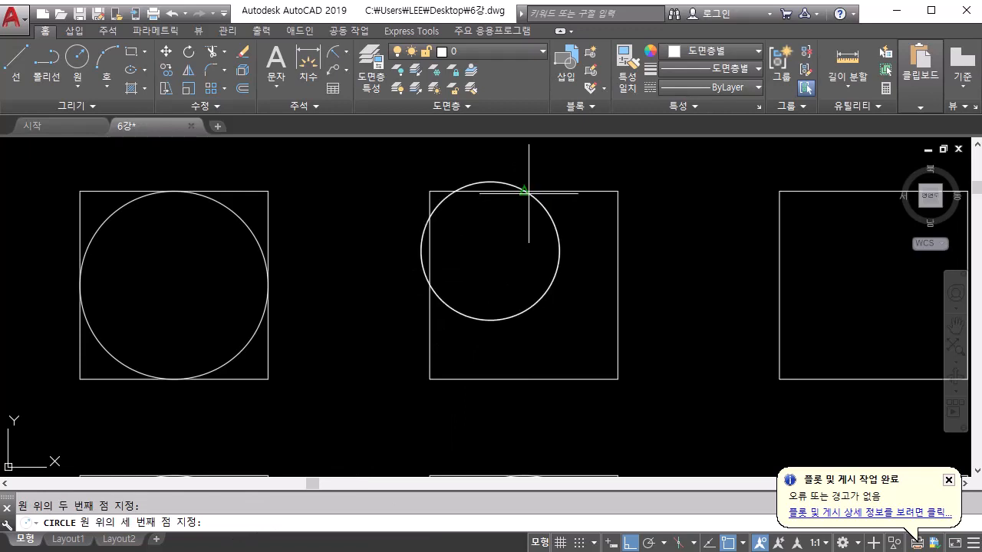
pyautogui.click(622, 289)
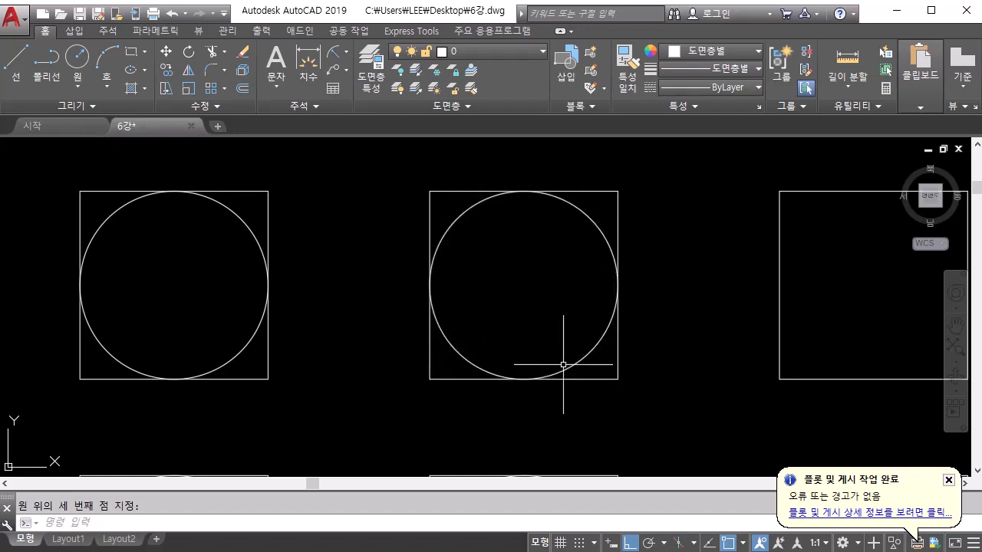
# Draw a TTR circle of radius 20 in the empty square above the TTR sample, tangent to its left and upper sides
pyautogui.moveTo(685, 388); pyautogui.dragTo(428, 305, button='middle')
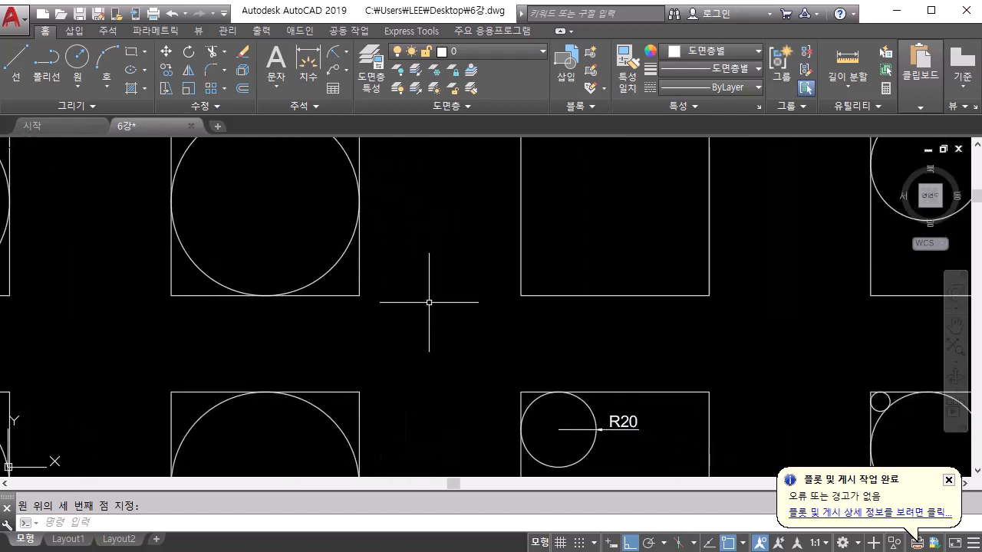
pyautogui.moveTo(544, 444); pyautogui.dragTo(463, 217, button='middle')
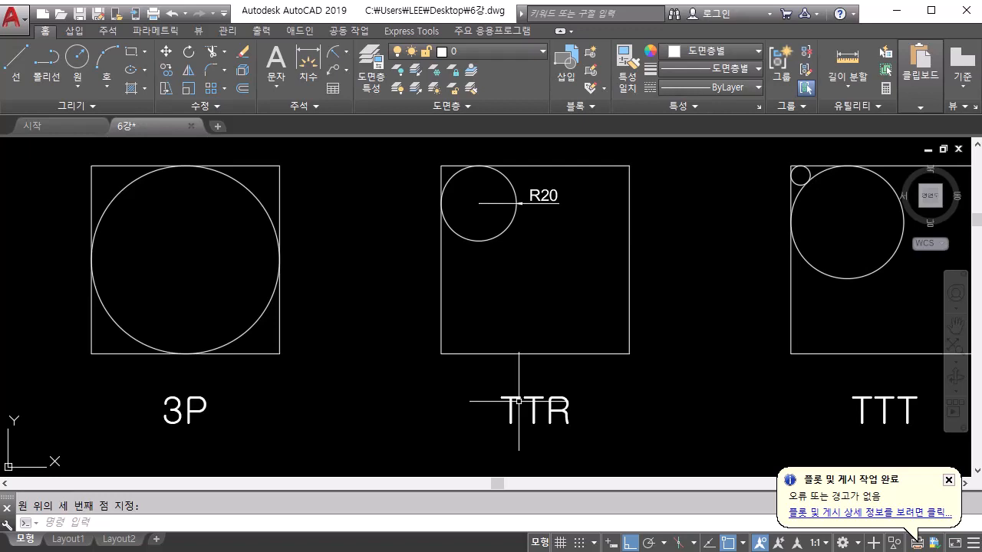
pyautogui.scroll(4, 553, 334)
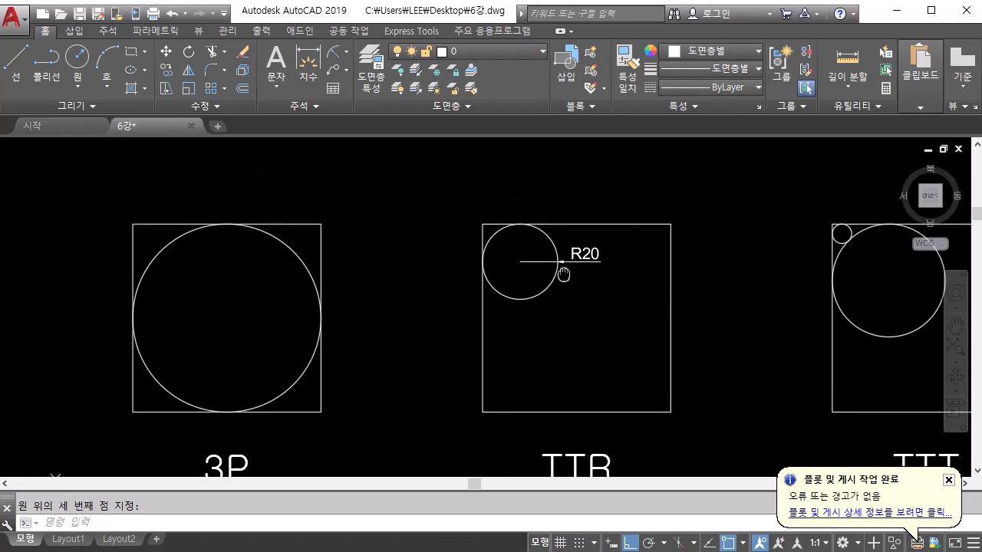
pyautogui.moveTo(553, 334); pyautogui.dragTo(568, 347, button='middle')
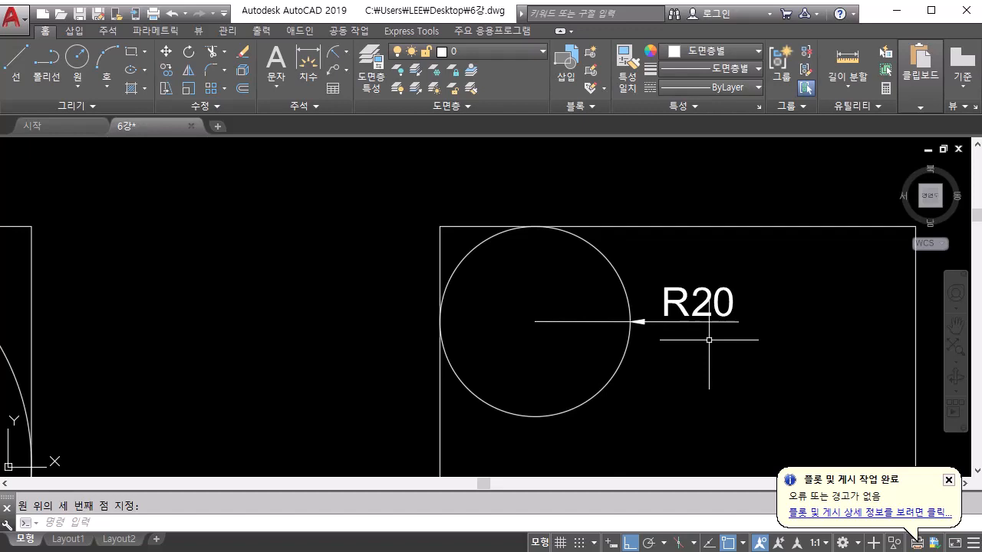
pyautogui.moveTo(685, 248); pyautogui.dragTo(657, 434, button='middle')
pyautogui.scroll(-4, 619, 294)
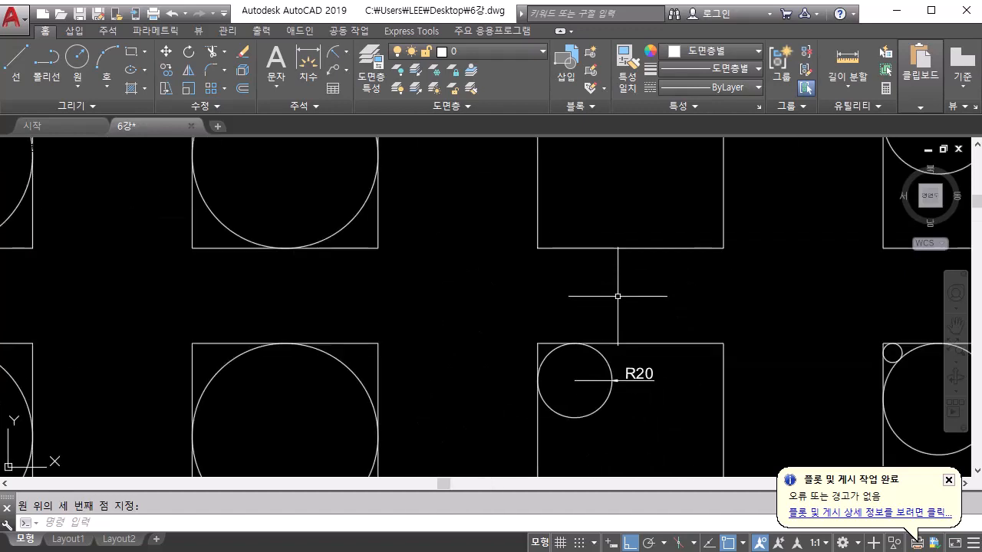
pyautogui.moveTo(619, 294); pyautogui.dragTo(613, 467, button='middle')
pyautogui.scroll(4, 616, 346)
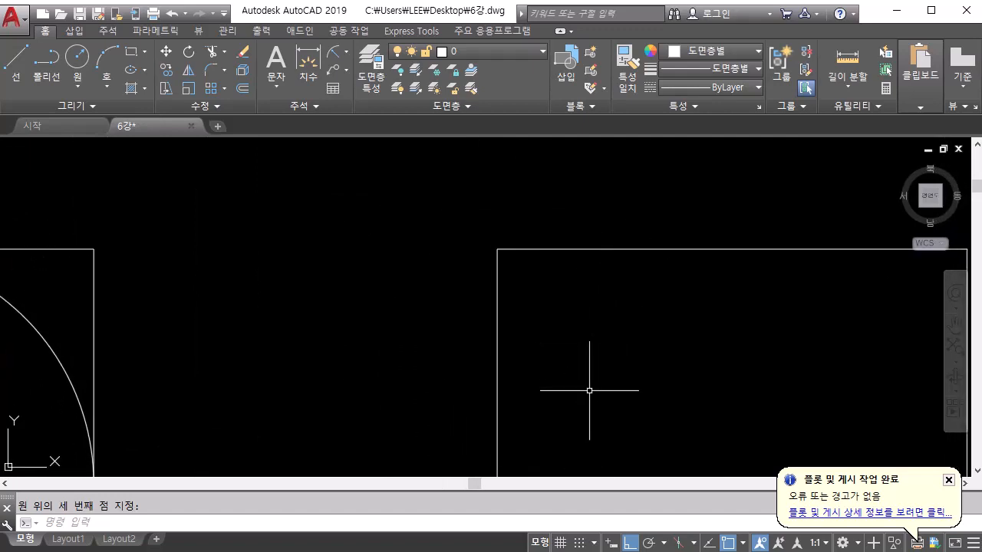
pyautogui.write('c')
pyautogui.press('Return')
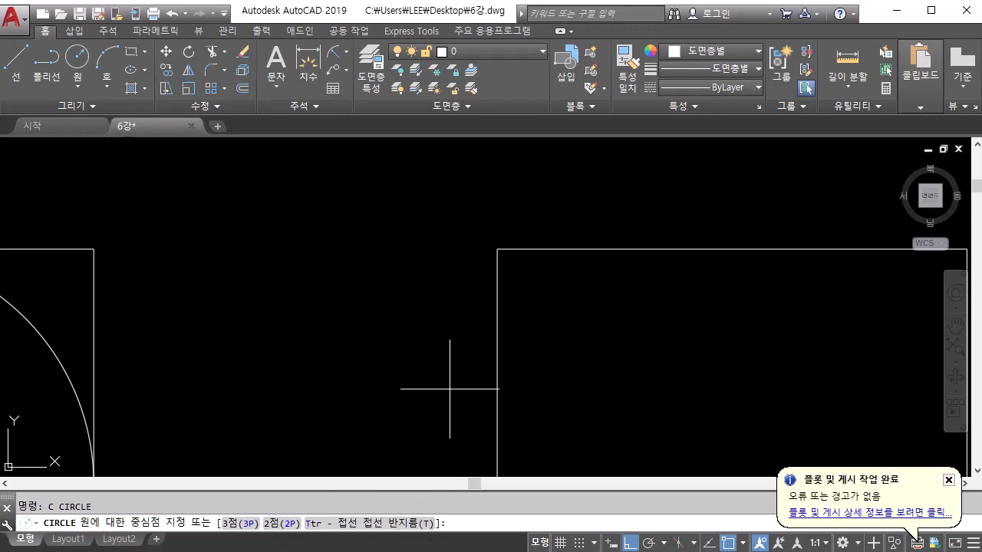
pyautogui.write('t')
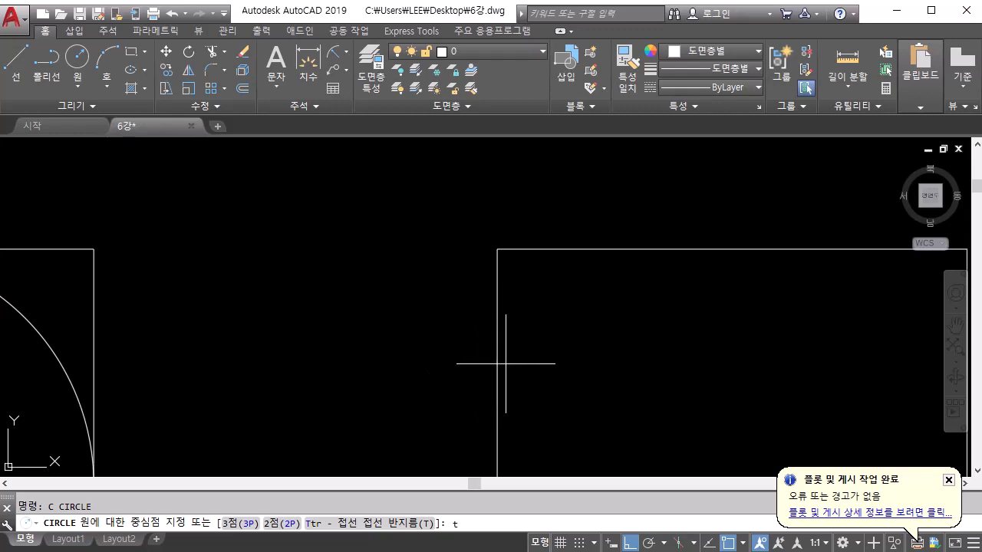
pyautogui.press('Return')
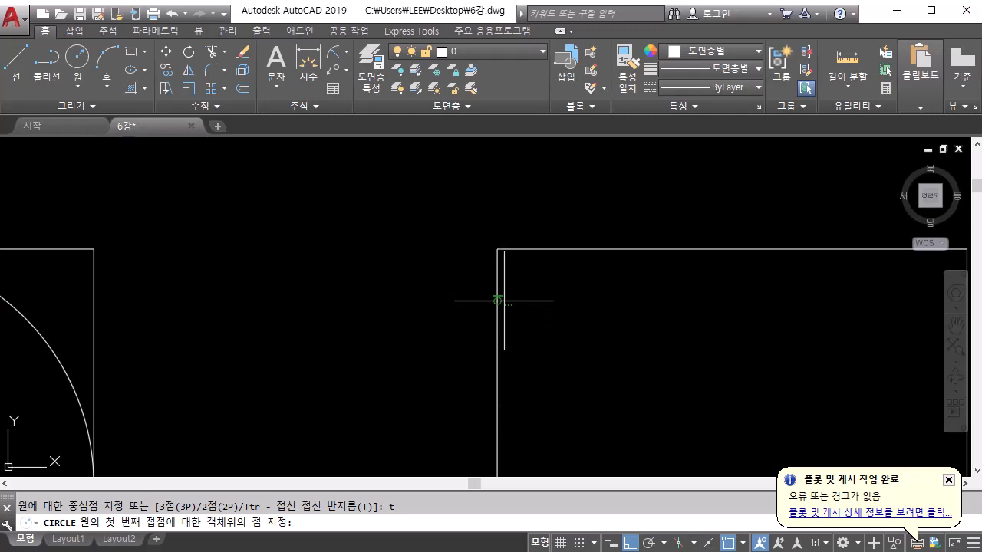
pyautogui.click(501, 347)
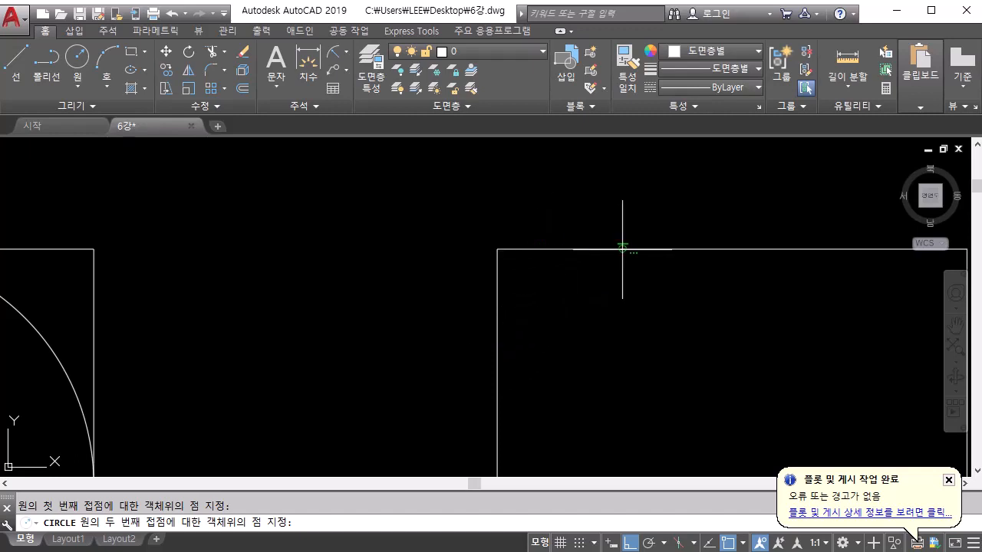
pyautogui.click(578, 248)
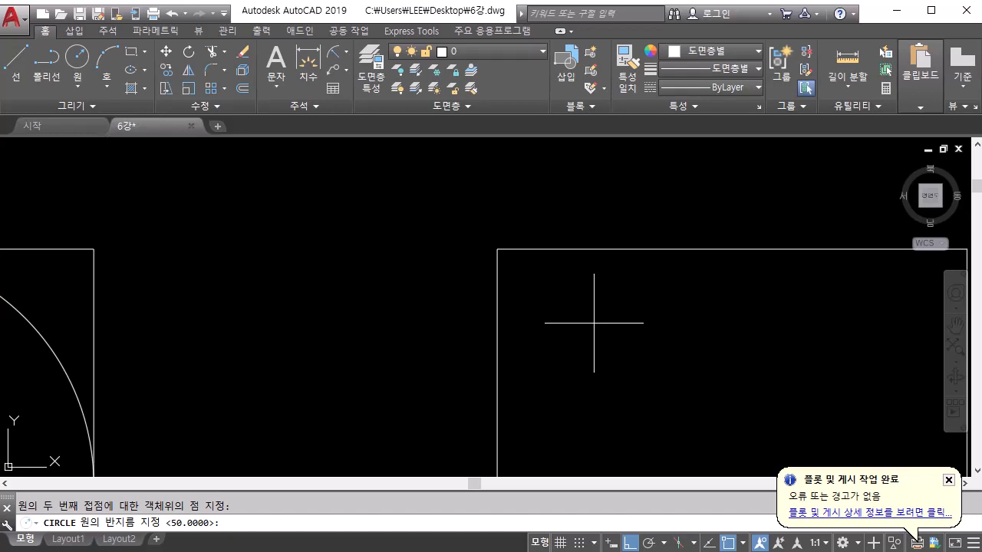
pyautogui.write('20')
pyautogui.press('Return')
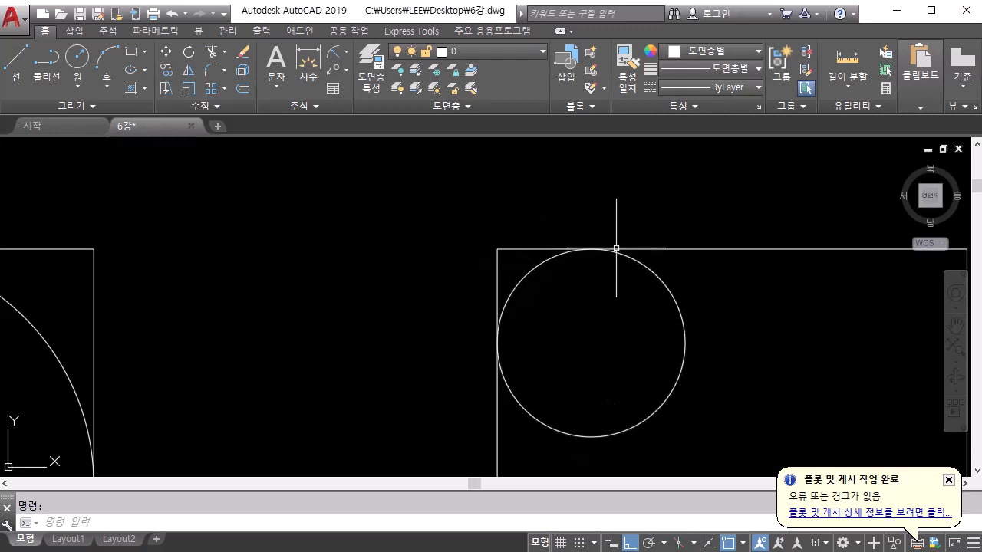
# Examine the TTT sample, focusing on how its small corner circle touches the square's sides and the larger circle
pyautogui.scroll(-2, 669, 423)
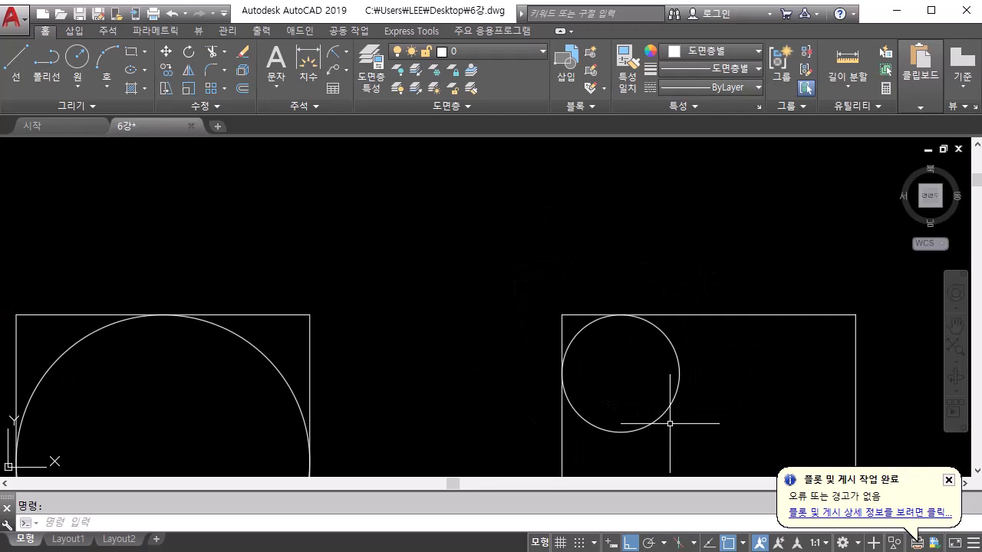
pyautogui.moveTo(670, 423); pyautogui.dragTo(584, 332, button='middle')
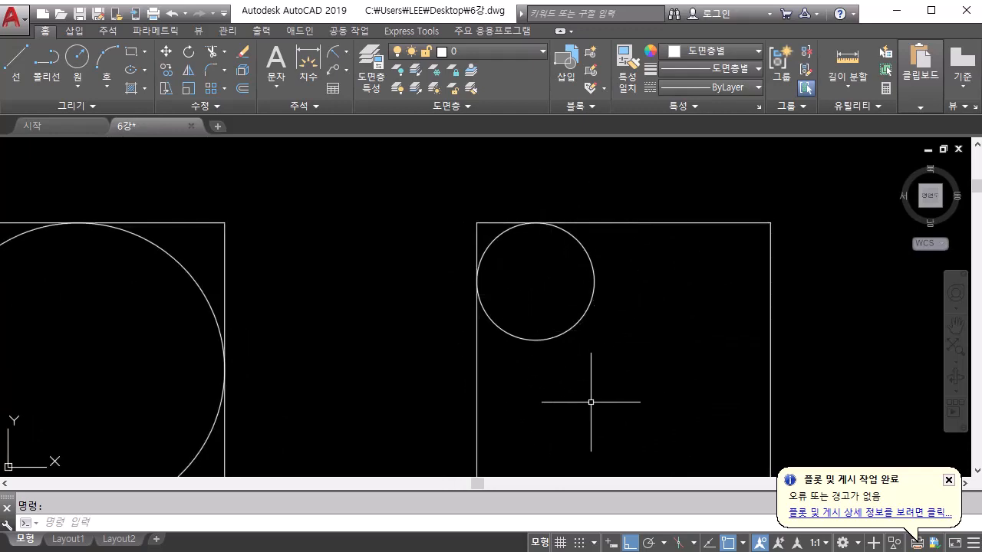
pyautogui.scroll(-2, 591, 402)
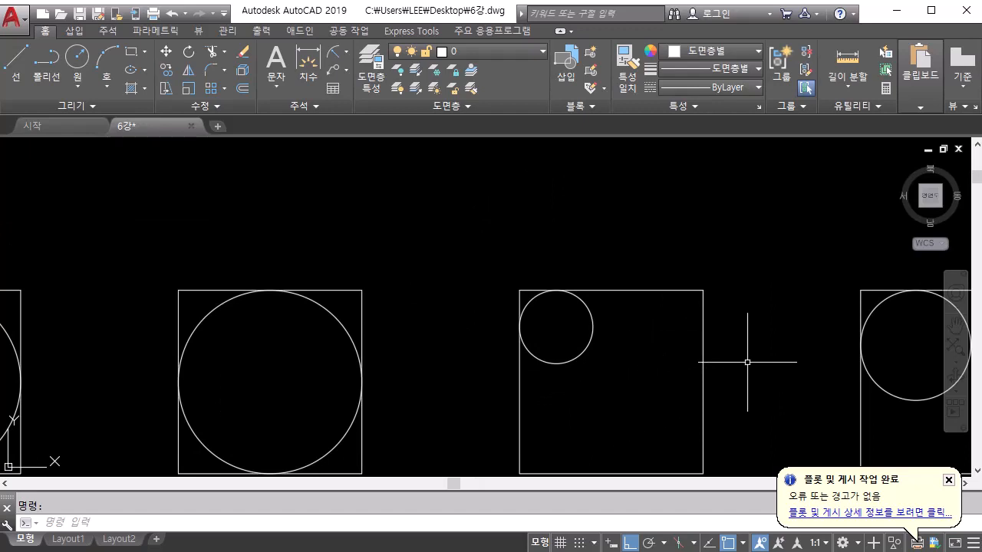
pyautogui.moveTo(744, 361); pyautogui.dragTo(376, 266, button='middle')
pyautogui.scroll(2, 467, 263)
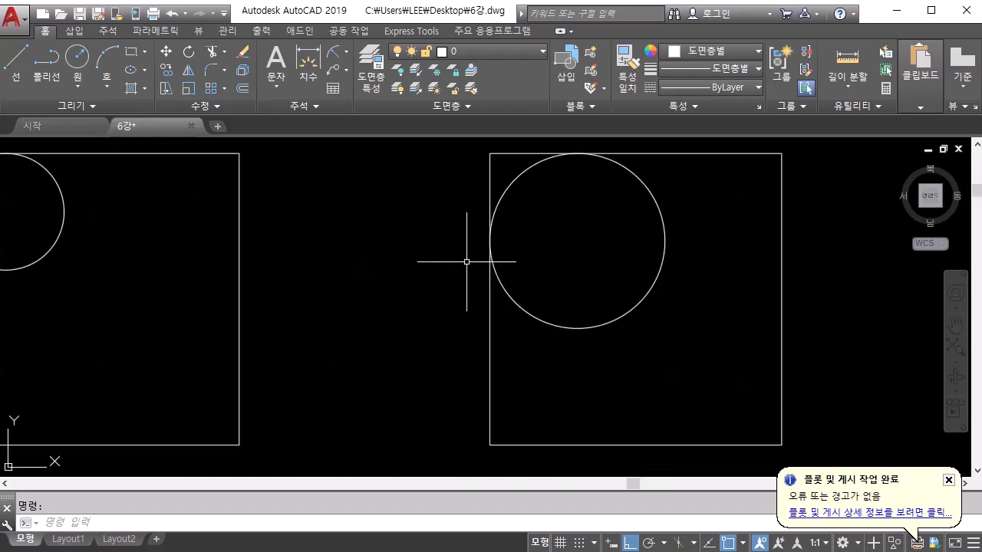
pyautogui.moveTo(467, 263)
pyautogui.mouseDown(button='middle')
pyautogui.moveTo(458, 272)
pyautogui.moveTo(474, 154)
pyautogui.mouseUp(button='middle')
pyautogui.moveTo(522, 398)
pyautogui.mouseDown(button='middle')
pyautogui.moveTo(495, 136)
pyautogui.moveTo(504, 288)
pyautogui.mouseUp(button='middle')
pyautogui.scroll(-2, 500, 207)
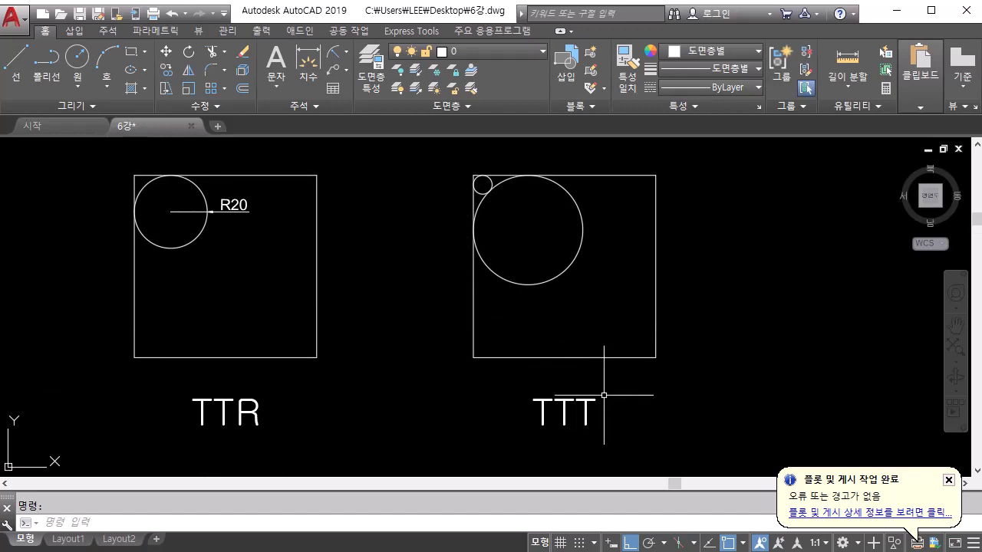
pyautogui.moveTo(528, 228); pyautogui.dragTo(571, 315, button='middle')
pyautogui.scroll(10, 518, 286)
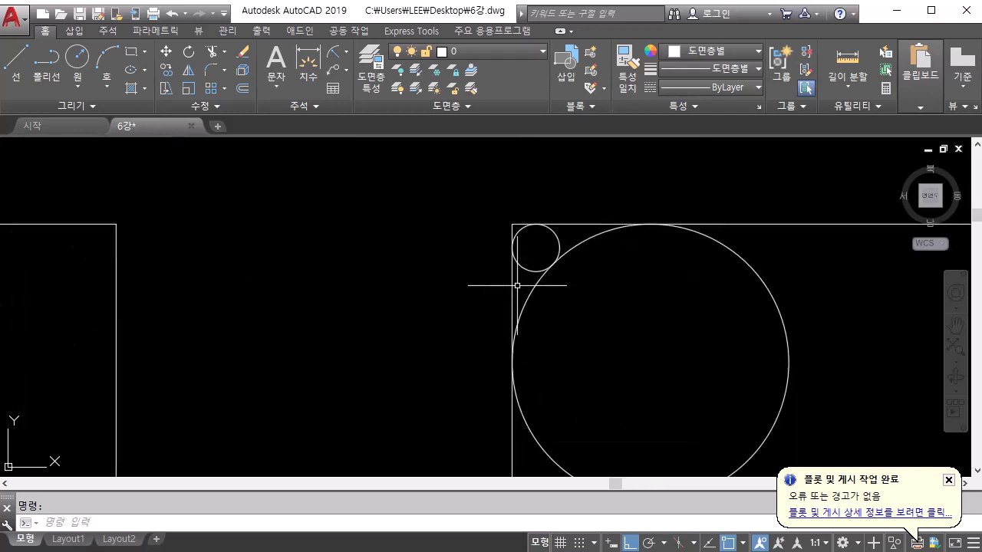
pyautogui.moveTo(519, 284); pyautogui.dragTo(500, 430, button='middle')
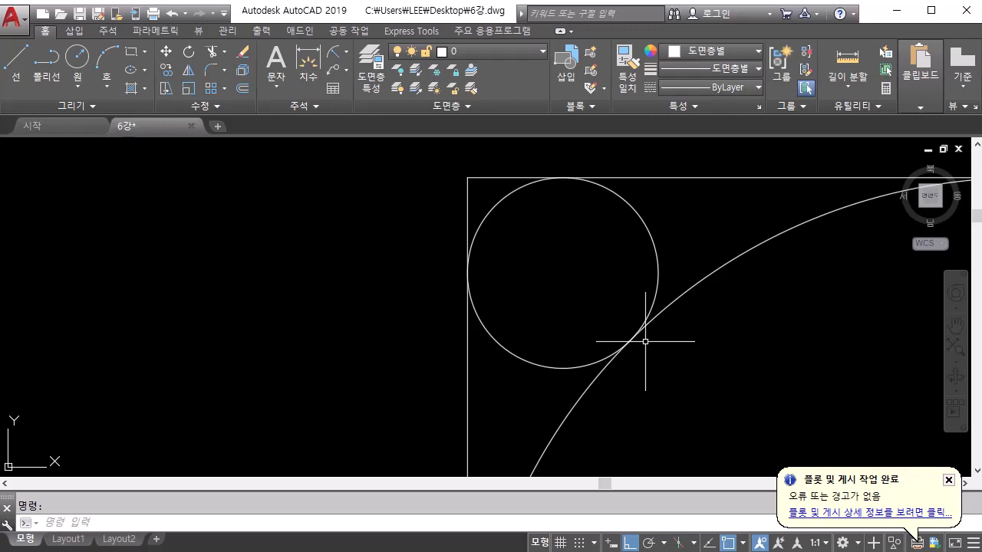
pyautogui.write('c')
pyautogui.press('Return')
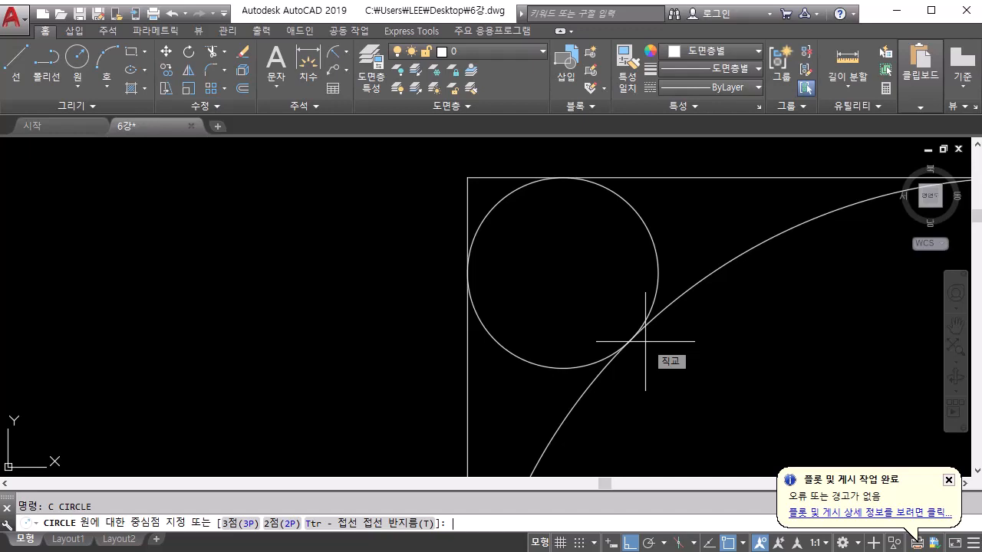
pyautogui.press('Escape')
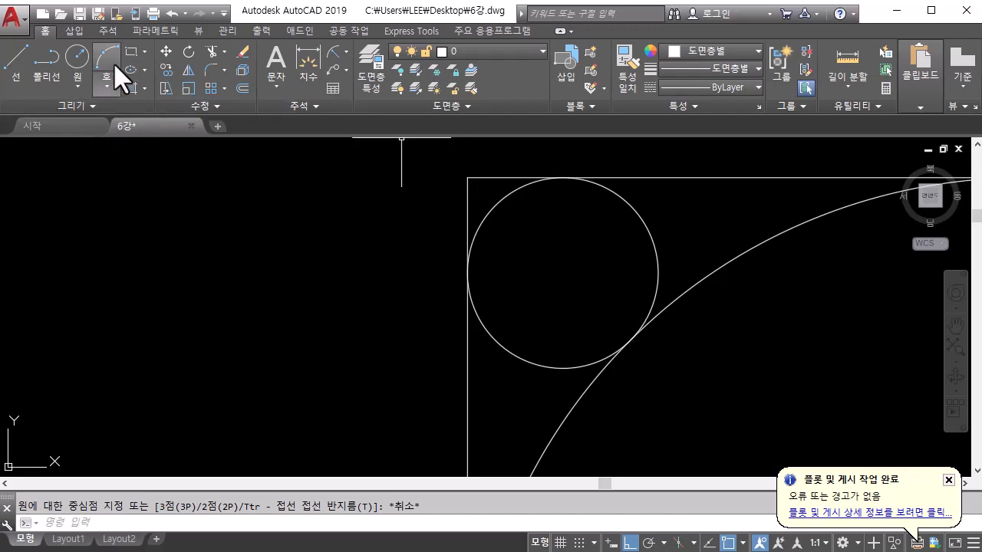
# Draw a Tan, Tan, Tan circle in the square above the TTT sample, tangent to its left side, upper side and the large circle
pyautogui.click(76, 85)
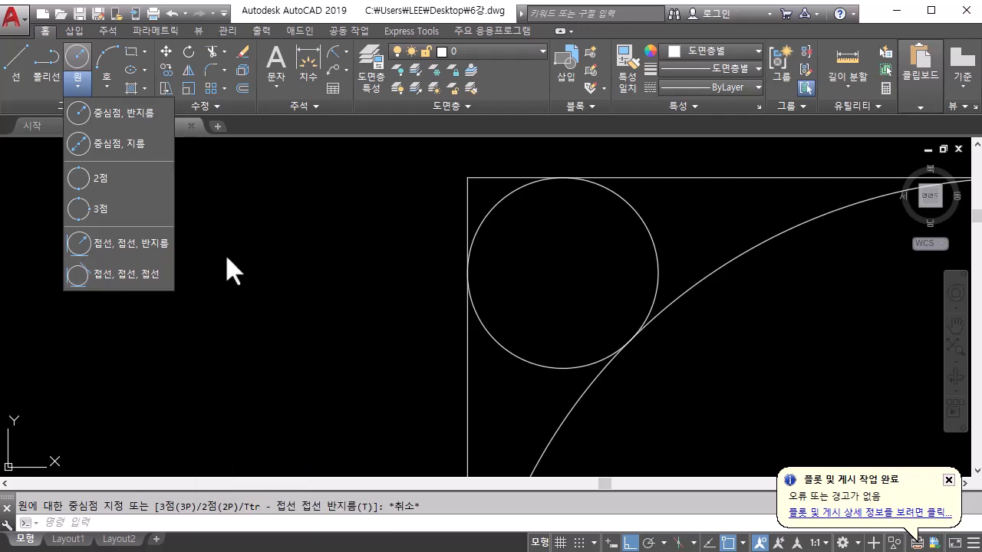
pyautogui.click(157, 274)
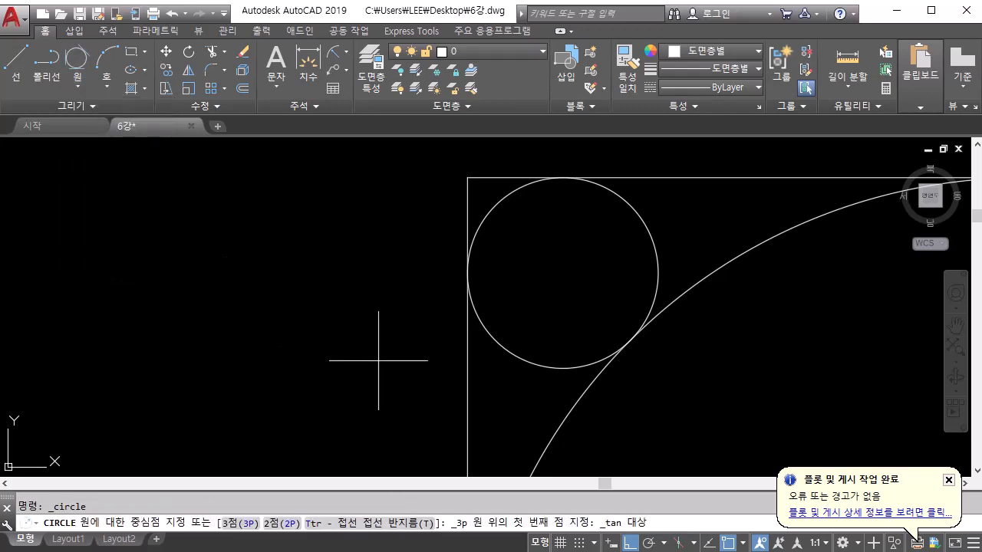
pyautogui.moveTo(533, 300); pyautogui.dragTo(518, 510, button='middle')
pyautogui.moveTo(576, 246); pyautogui.dragTo(599, 529, button='middle')
pyautogui.scroll(-5, 620, 352)
pyautogui.moveTo(629, 255); pyautogui.dragTo(614, 525, button='middle')
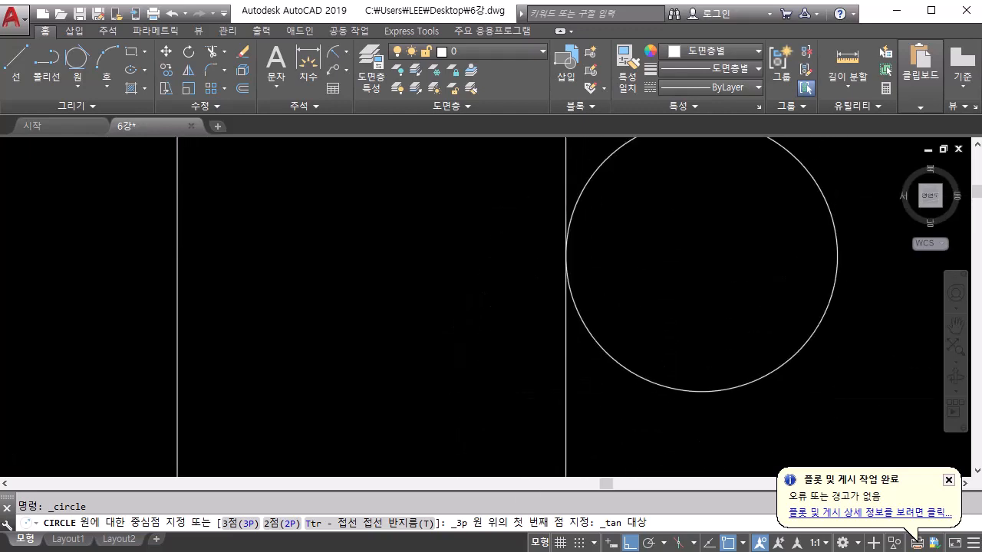
pyautogui.moveTo(604, 265); pyautogui.dragTo(584, 427, button='middle')
pyautogui.scroll(5, 582, 418)
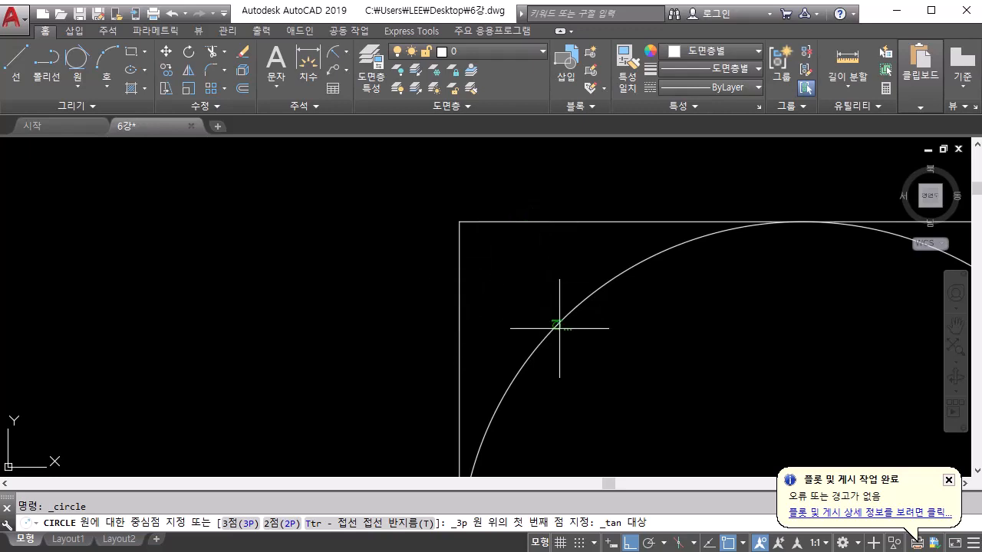
pyautogui.click(458, 306)
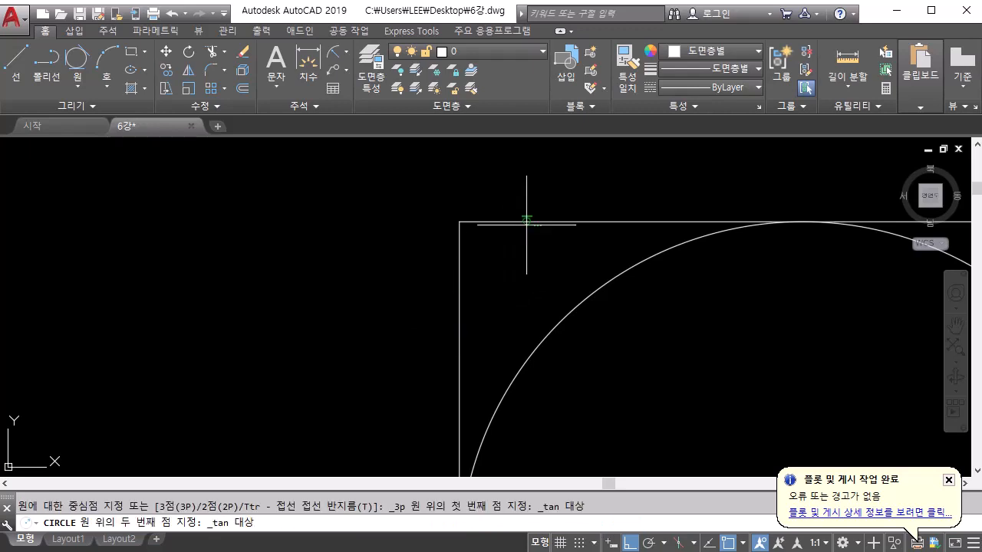
pyautogui.click(526, 224)
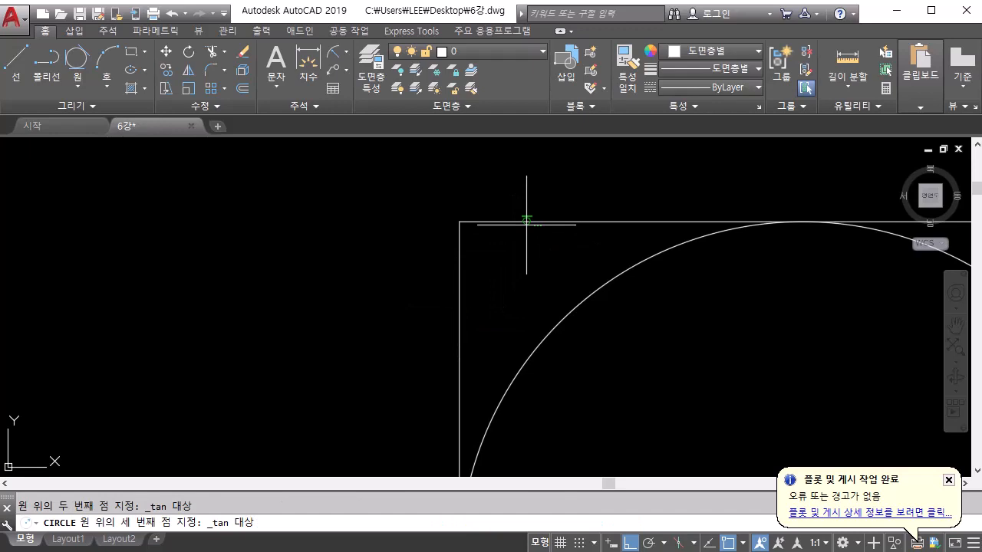
pyautogui.click(552, 335)
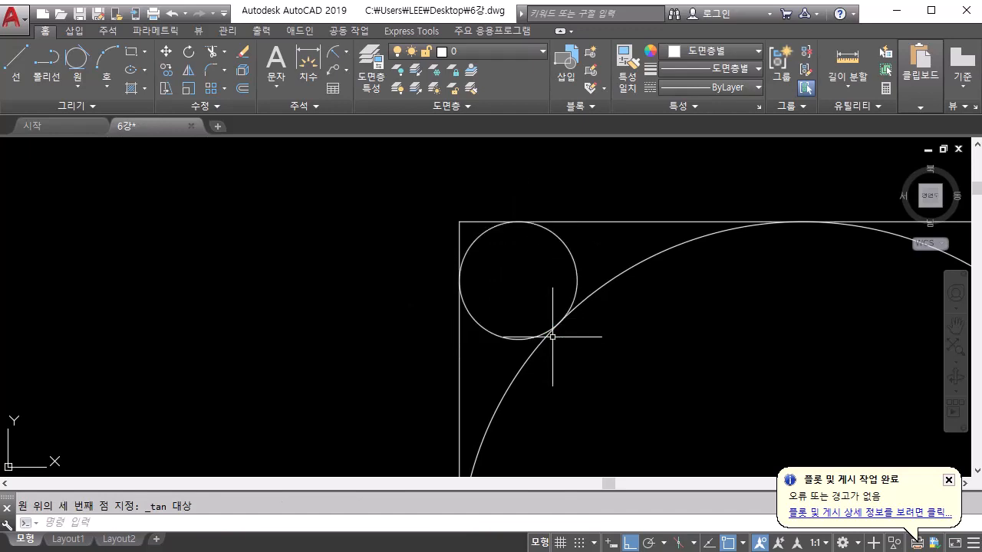
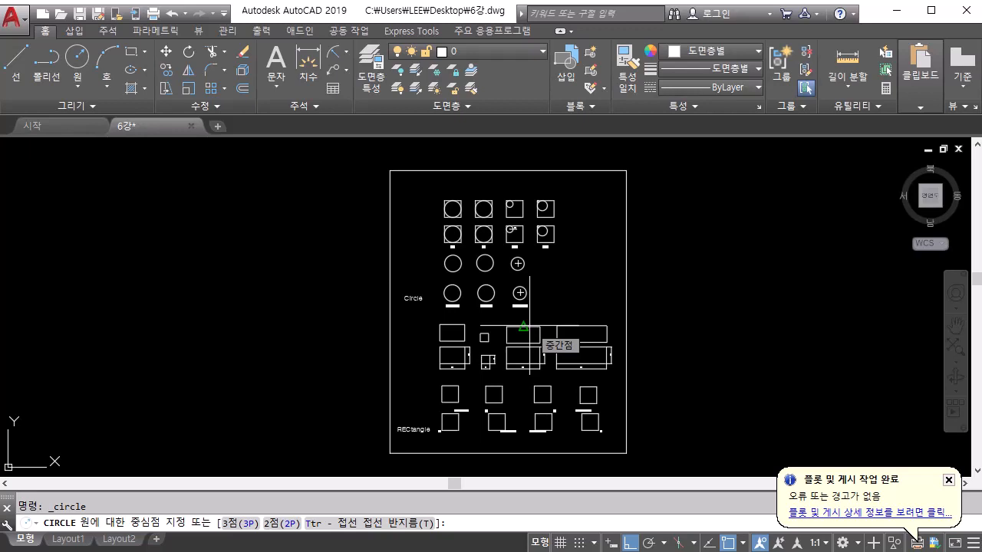
# Review the radius, diameter, 2P and 3P circle samples alongside their redrawn copies, and cancel the pending CIRCLE command
pyautogui.scroll(3, 445, 264)
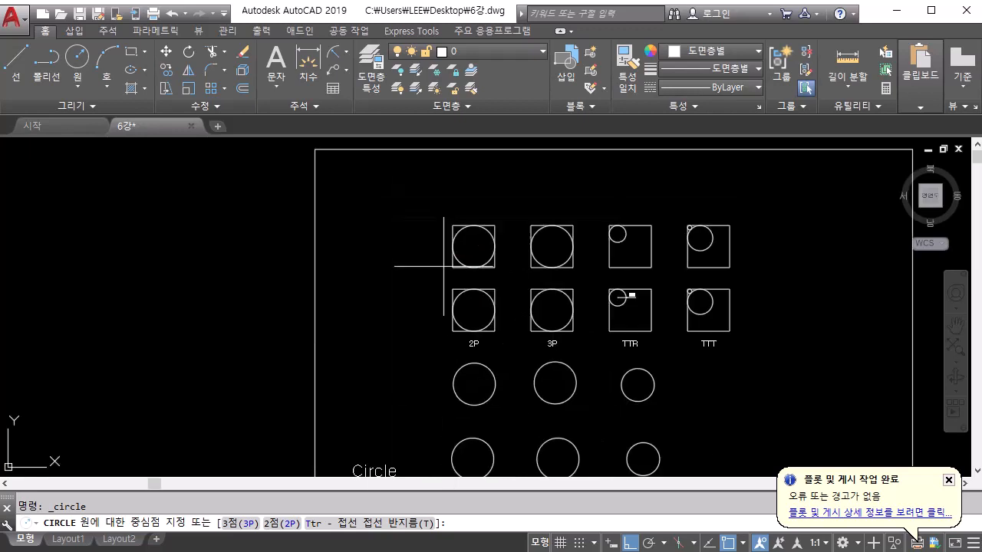
pyautogui.scroll(3, 506, 344)
pyautogui.moveTo(514, 345); pyautogui.dragTo(215, 409, button='middle')
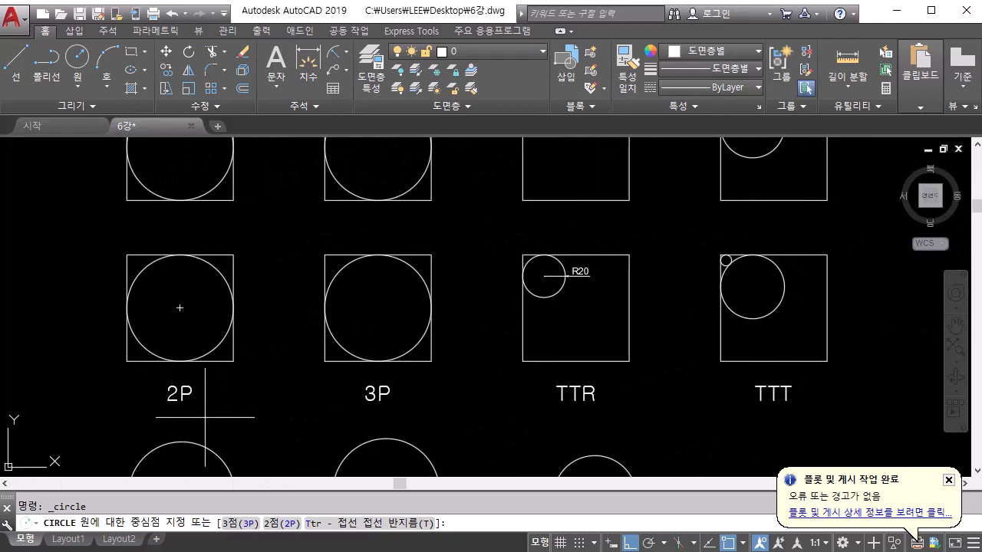
pyautogui.moveTo(205, 417)
pyautogui.mouseDown(button='middle')
pyautogui.moveTo(320, 350)
pyautogui.moveTo(345, 263)
pyautogui.moveTo(345, 177)
pyautogui.mouseUp(button='middle')
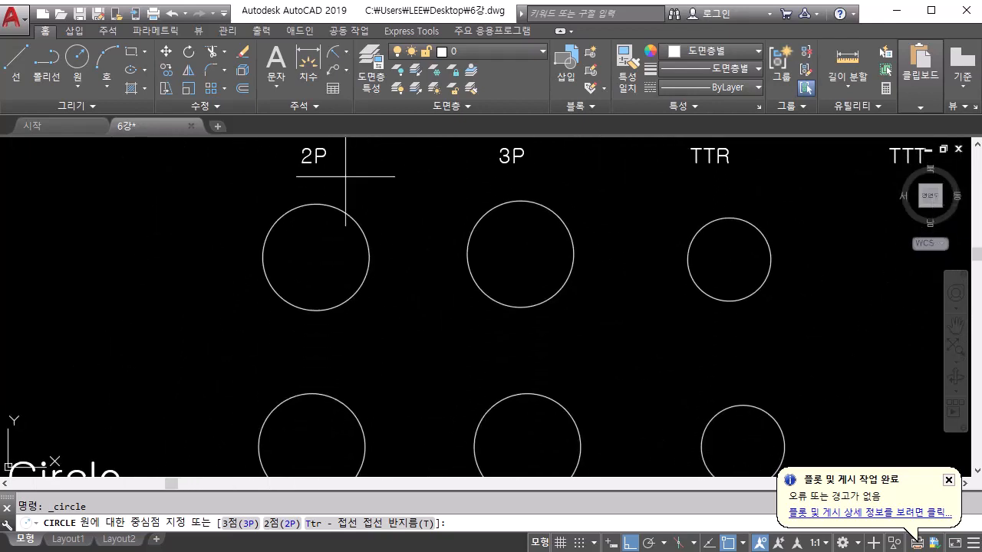
pyautogui.scroll(-2, 345, 176)
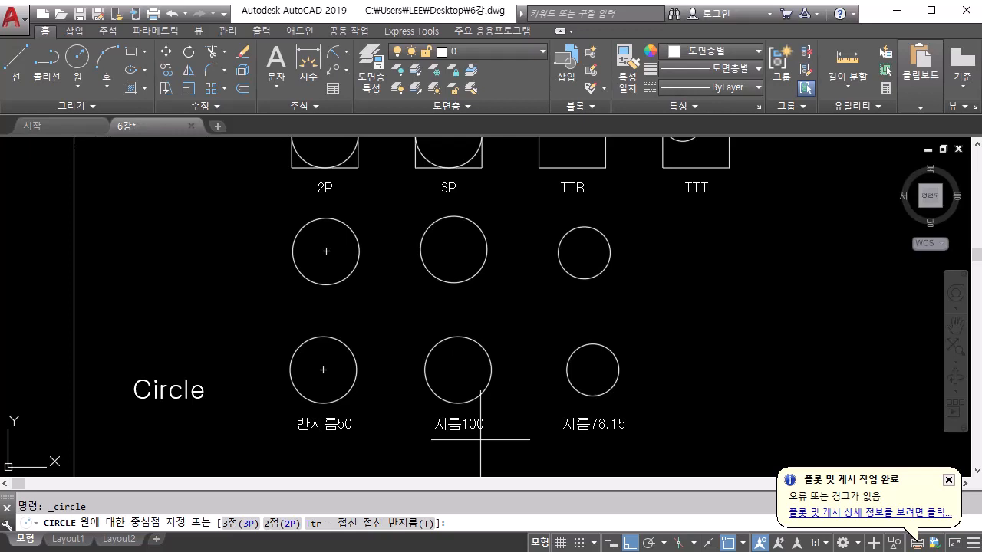
pyautogui.moveTo(435, 319); pyautogui.dragTo(423, 469, button='middle')
pyautogui.moveTo(335, 344); pyautogui.dragTo(335, 312, button='middle')
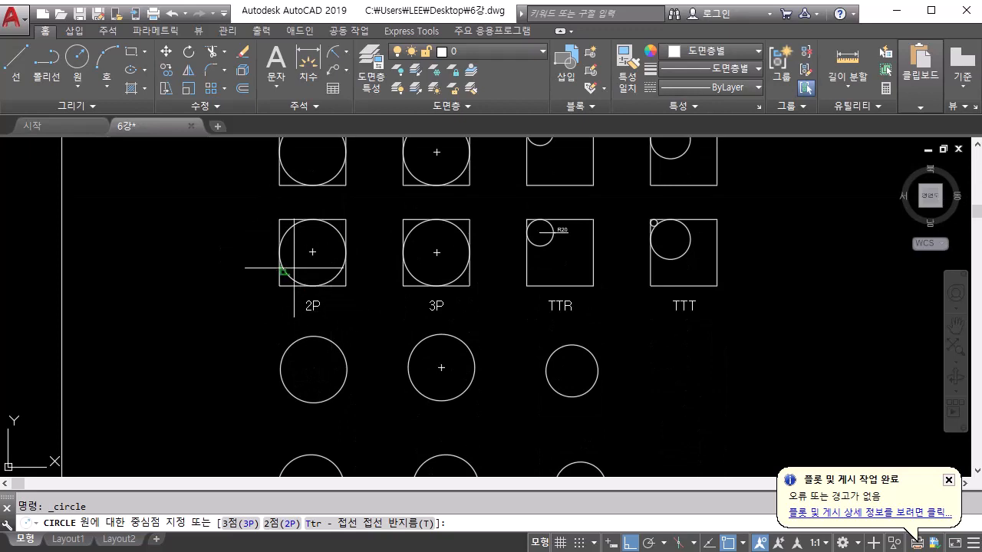
pyautogui.press('Escape')
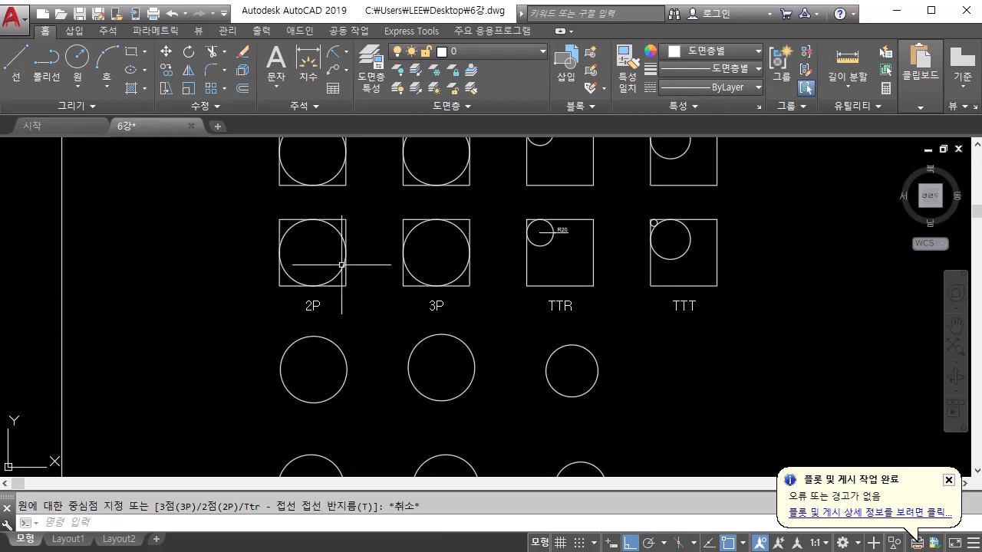
pyautogui.moveTo(326, 282)
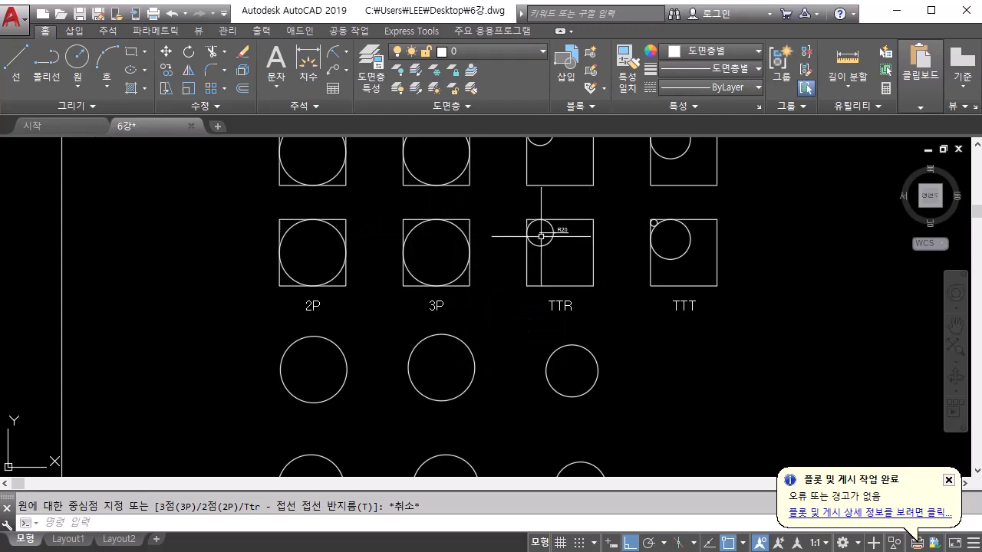
# Examine the tangent contacts of the R20 circle in the TTR sample and the small corner circle in the TTT sample
pyautogui.scroll(5, 541, 236)
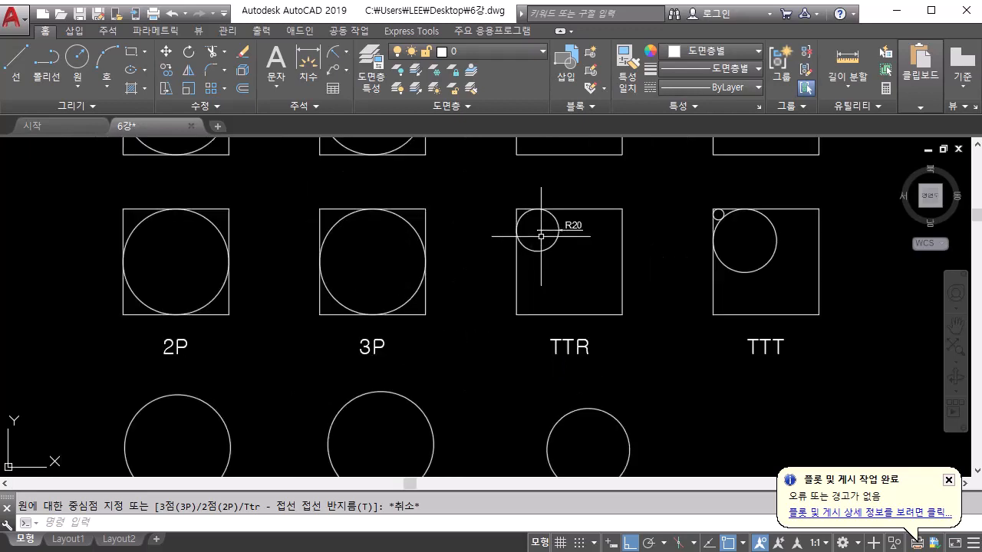
pyautogui.moveTo(540, 236); pyautogui.dragTo(532, 259, button='middle')
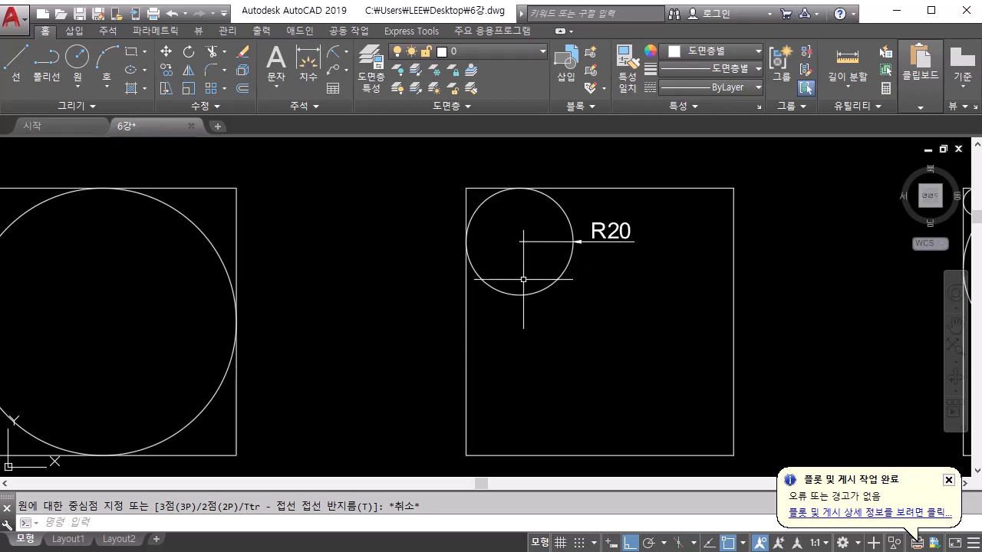
pyautogui.scroll(-2, 523, 279)
pyautogui.moveTo(745, 350); pyautogui.dragTo(476, 348, button='middle')
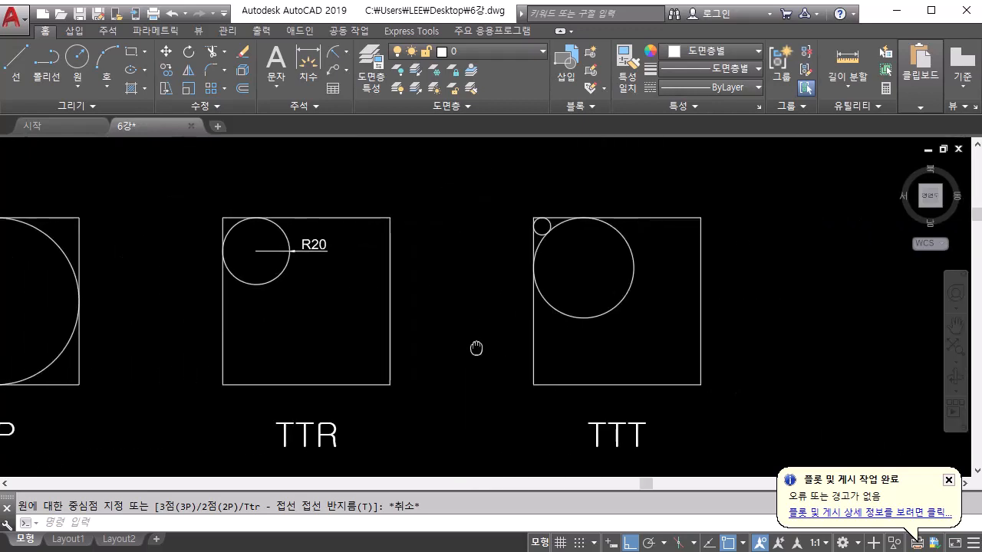
pyautogui.scroll(5, 556, 228)
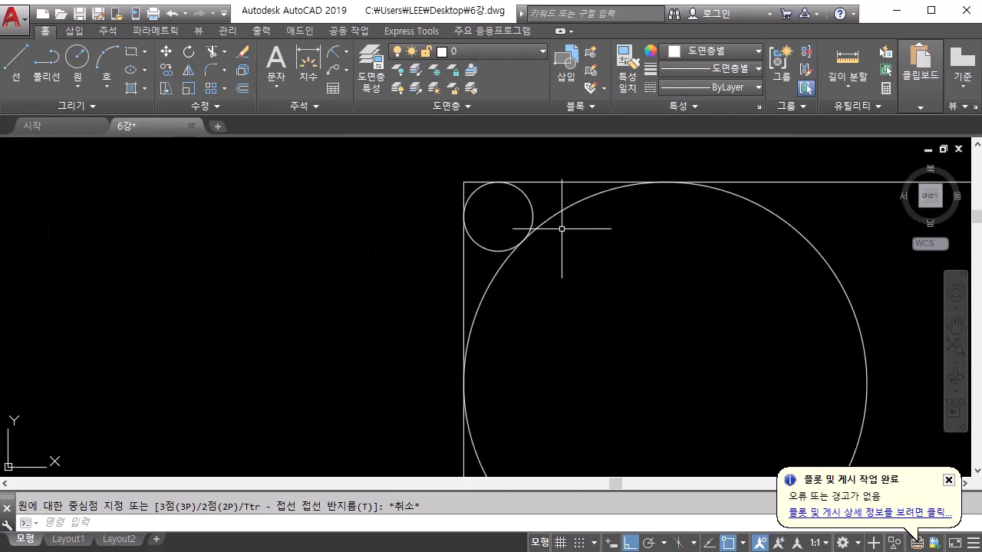
pyautogui.scroll(2, 561, 228)
pyautogui.moveTo(561, 228); pyautogui.dragTo(639, 325, button='middle')
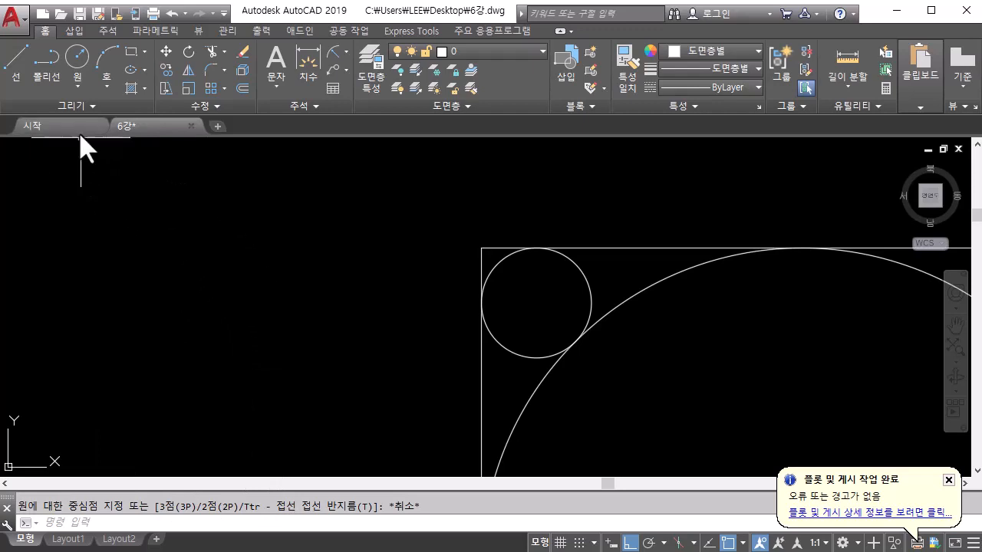
# Review the available circle construction methods, then look over the circle and rectangle samples on the sheet
pyautogui.click(74, 89)
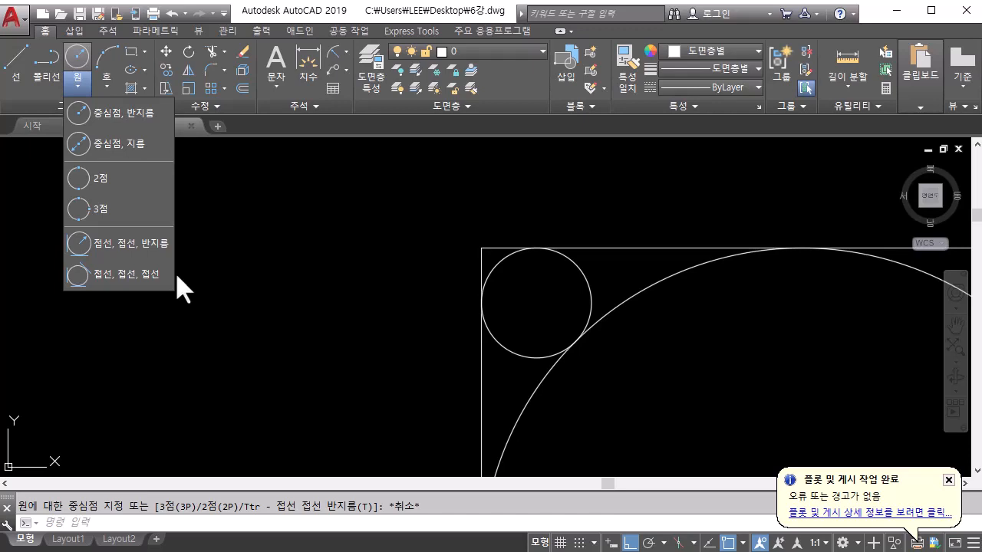
pyautogui.scroll(-5, 388, 276)
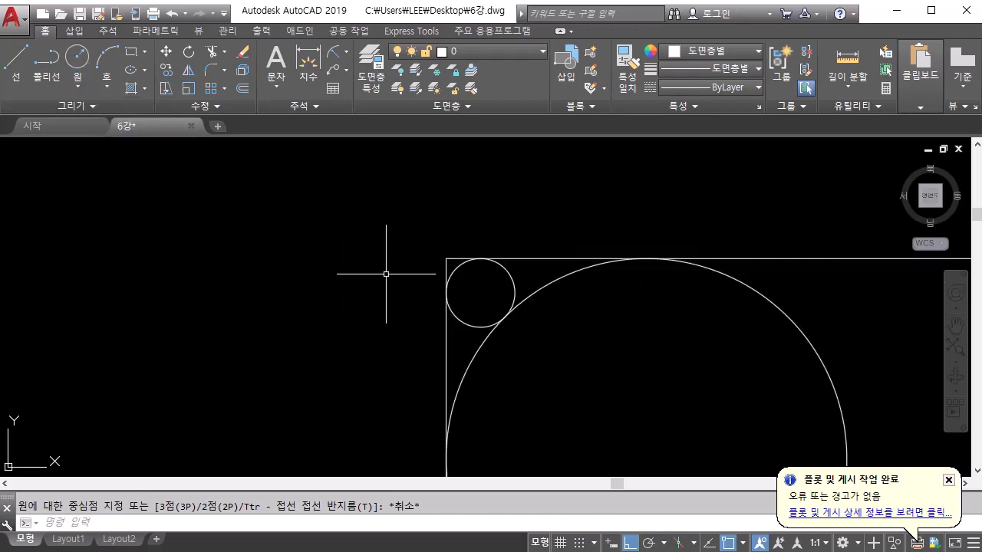
pyautogui.scroll(-2, 394, 304)
pyautogui.moveTo(393, 304); pyautogui.dragTo(448, 204, button='middle')
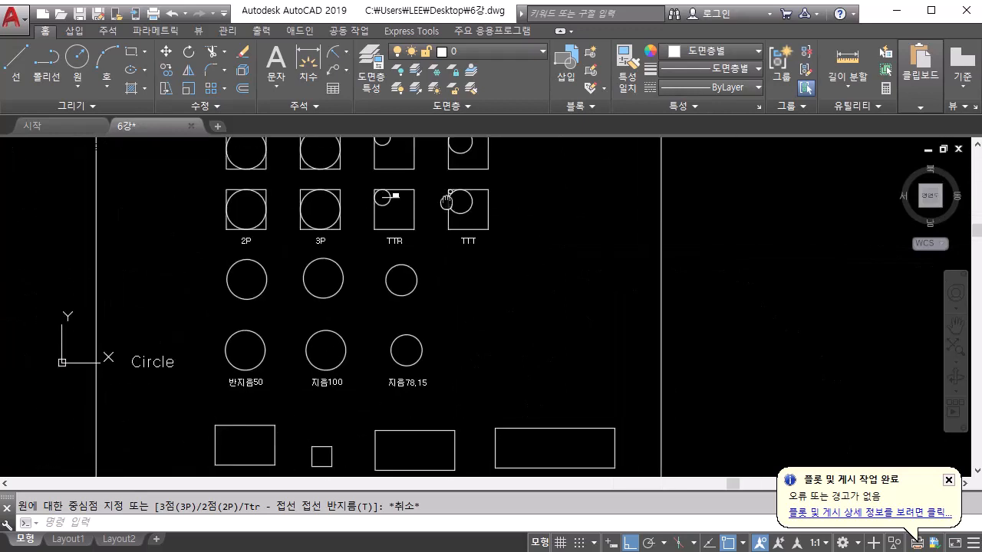
pyautogui.scroll(-2, 447, 206)
pyautogui.moveTo(431, 290); pyautogui.dragTo(443, 249, button='middle')
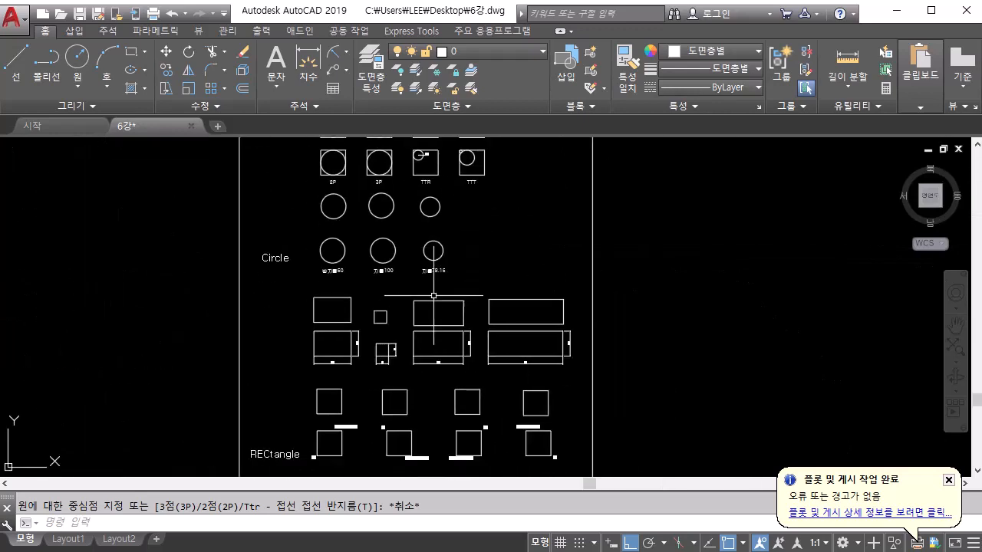